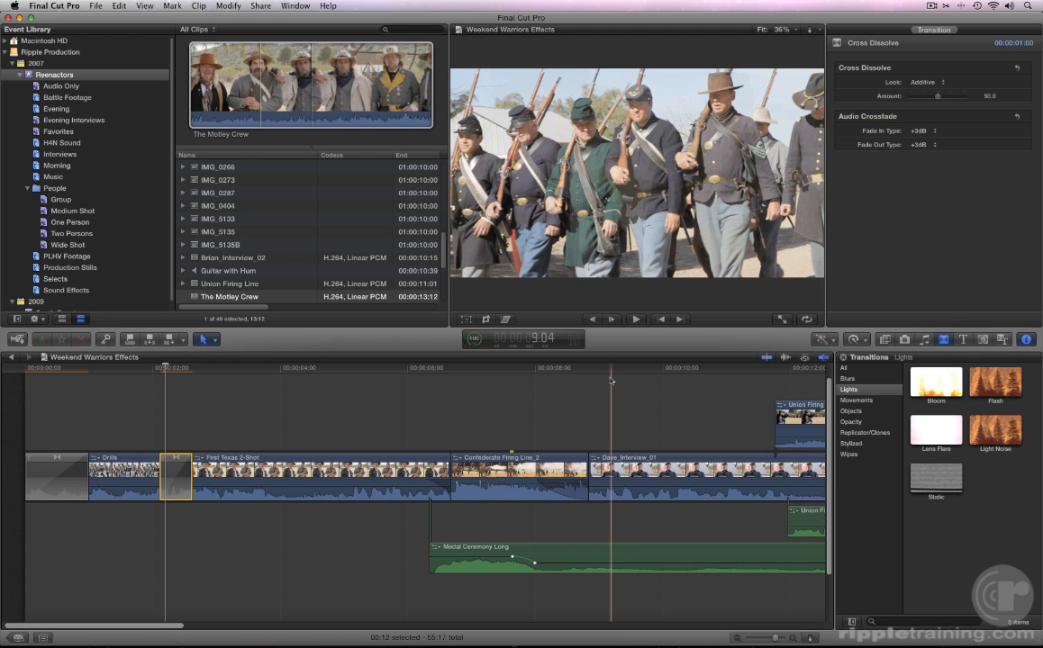
# Select the Union Firing Line clip above the interview and preview Stylize video effects such as Aged Paper and Film Grain on it
pyautogui.hscroll(6, 611, 380)
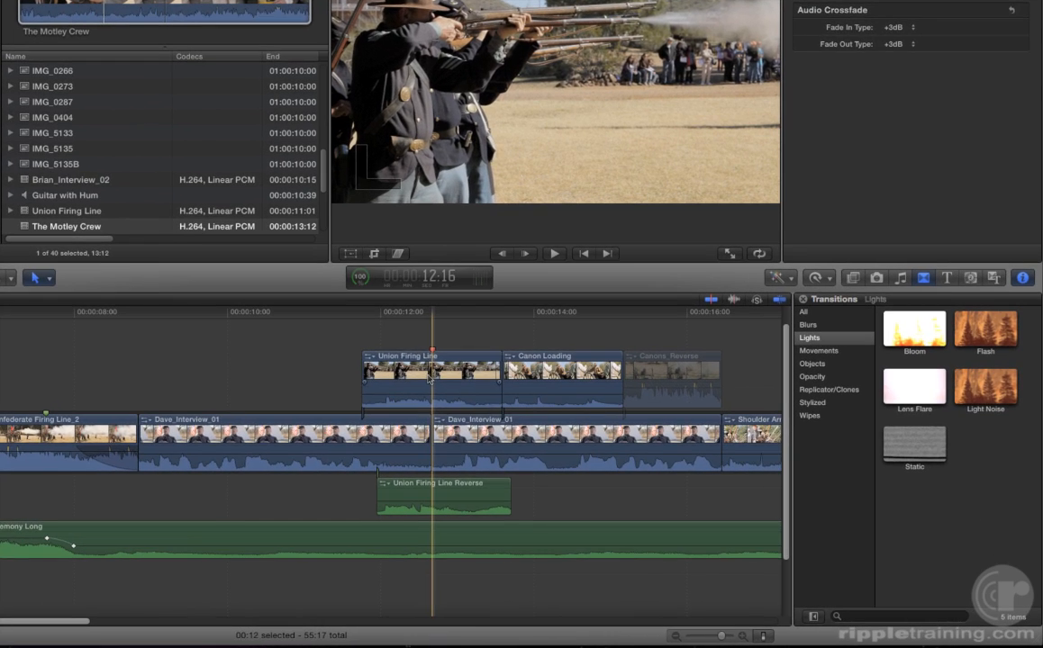
pyautogui.click(530, 424)
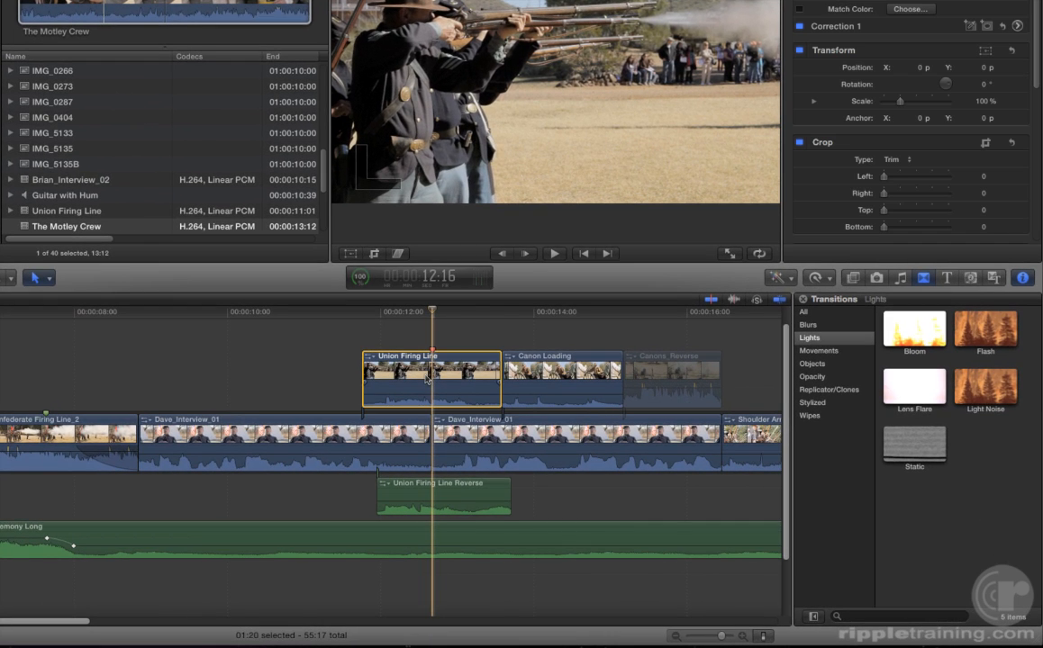
pyautogui.click(853, 278)
pyautogui.click(813, 349)
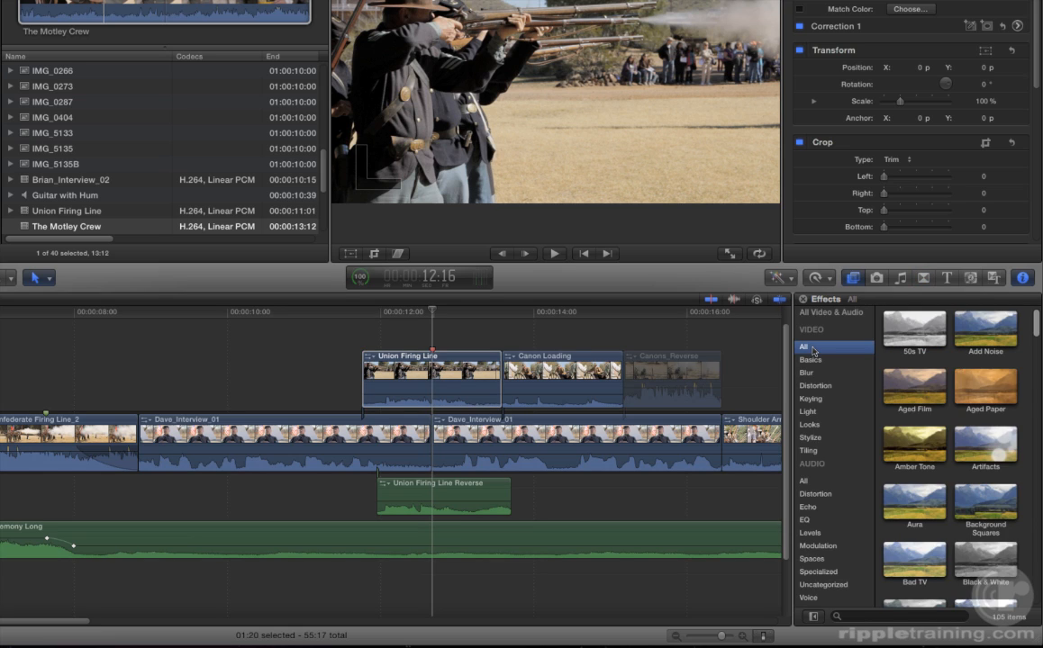
pyautogui.click(811, 438)
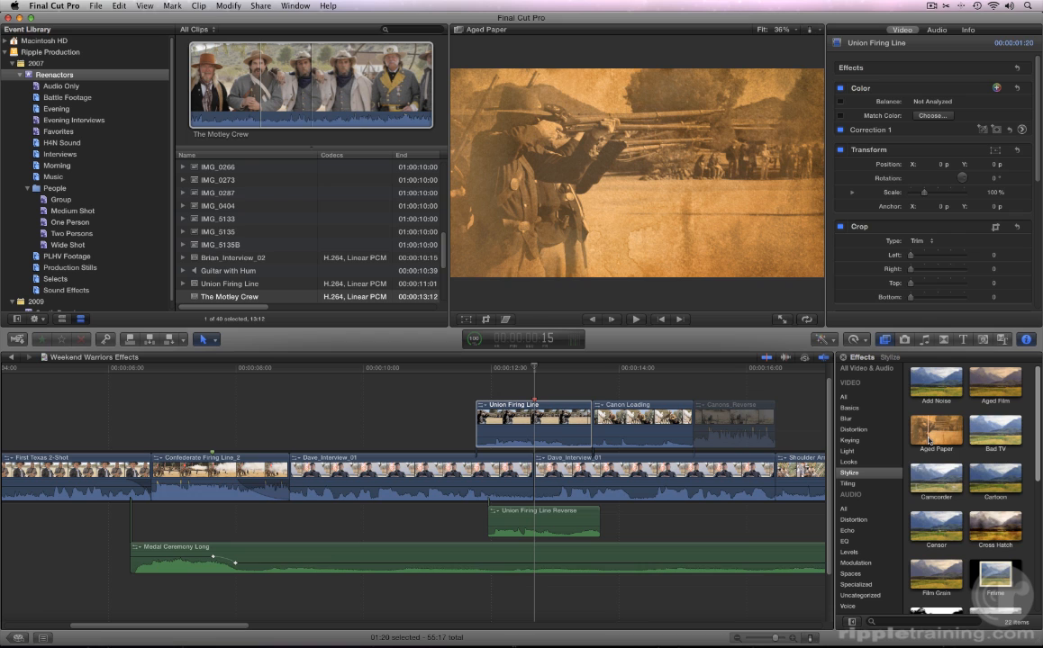
pyautogui.scroll(-4, 929, 441)
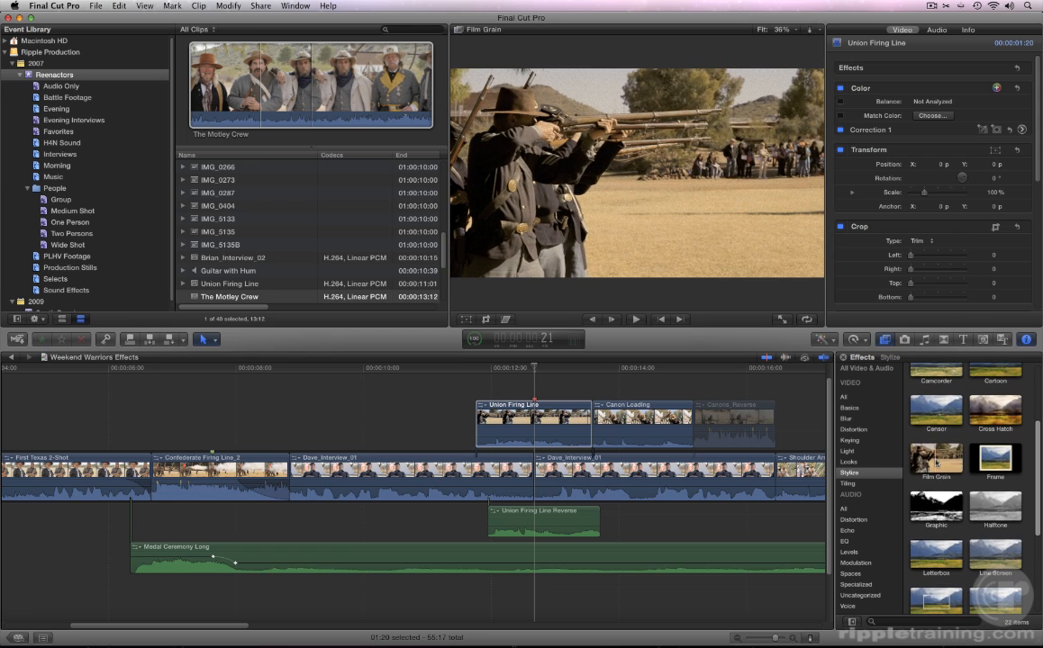
pyautogui.scroll(-5, 937, 463)
pyautogui.scroll(-1, 937, 463)
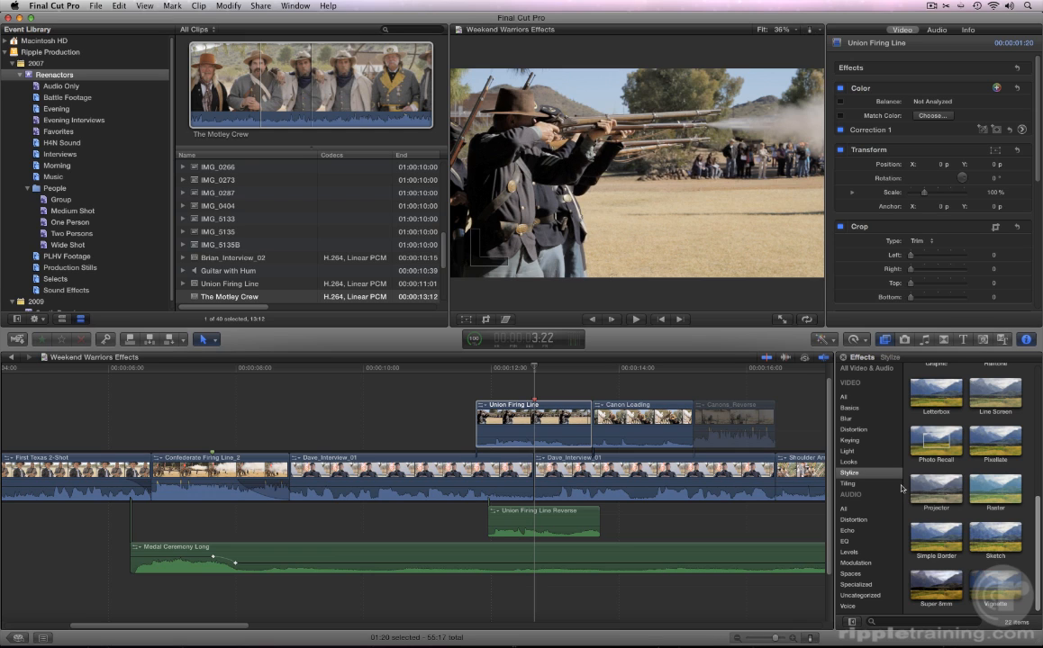
# Apply the Flipped distortion effect to the Union Firing Line clip and play the clip back from just before its start
pyautogui.click(855, 430)
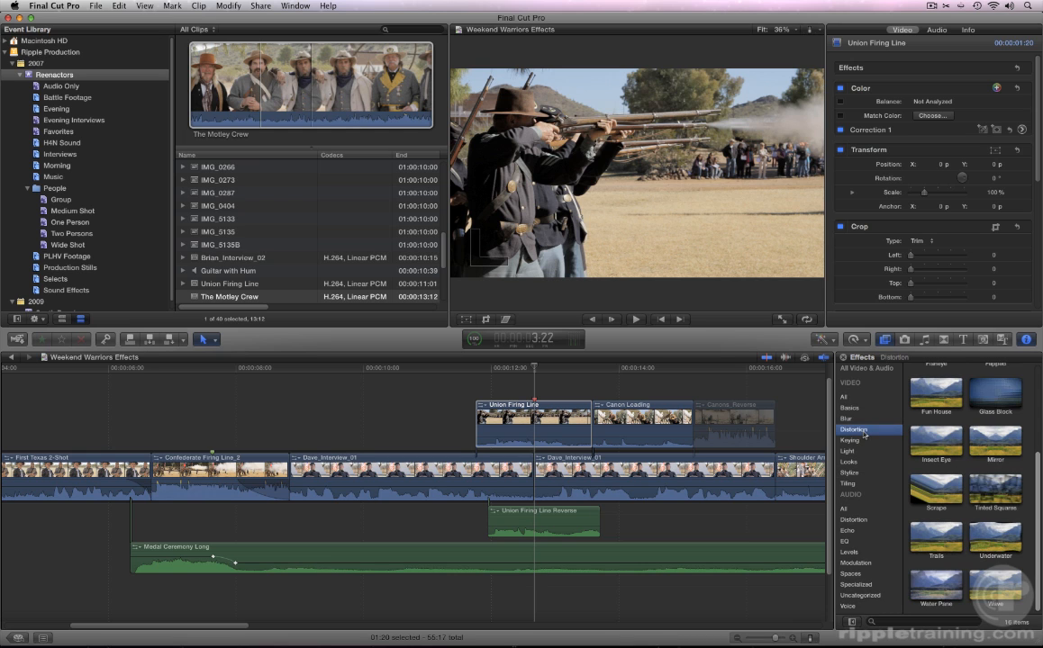
pyautogui.scroll(3, 944, 447)
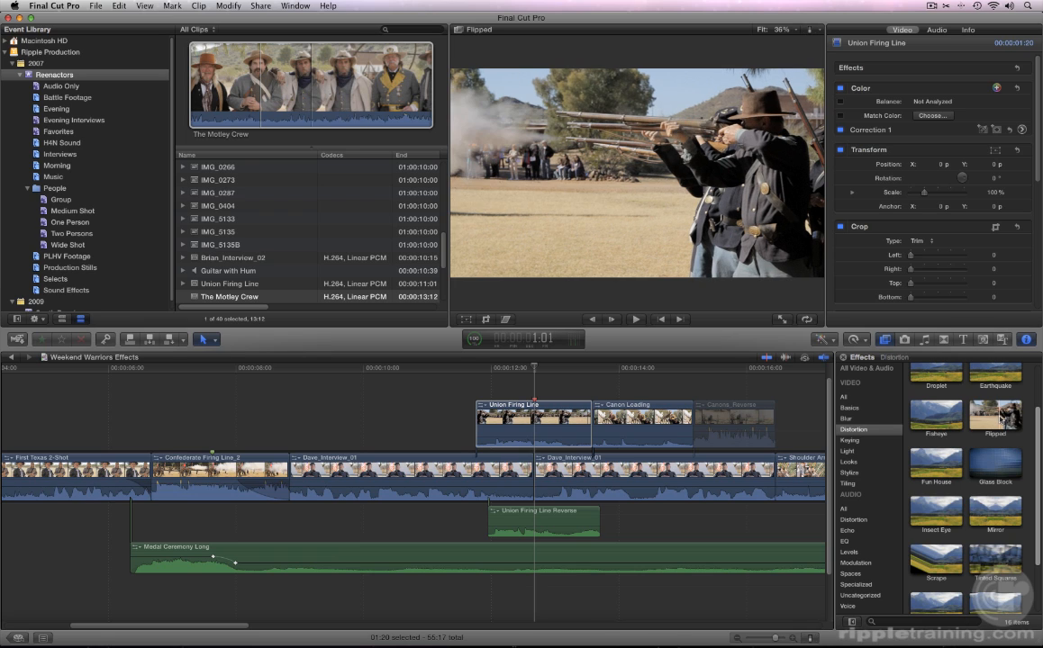
pyautogui.click(1003, 420)
pyautogui.doubleClick(1003, 420)
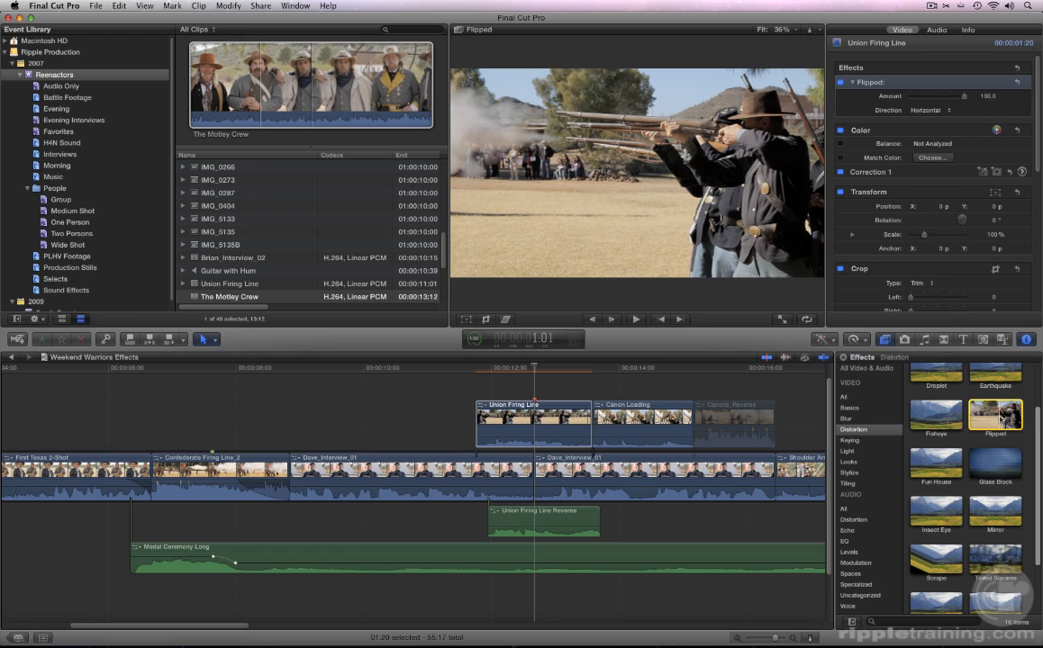
pyautogui.click(468, 369)
pyautogui.press('space')
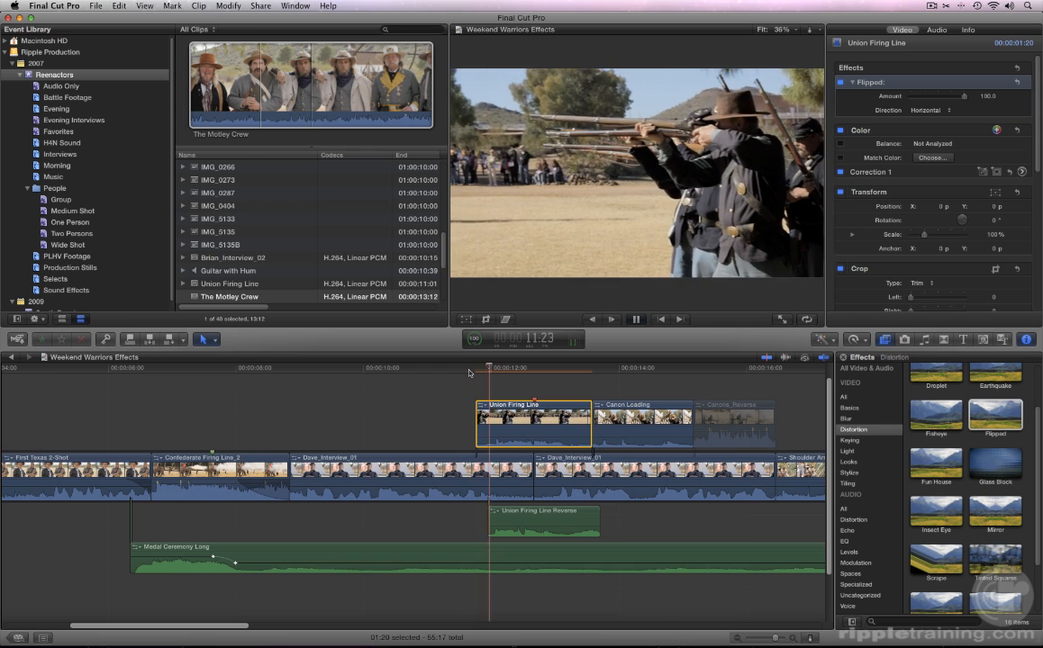
pyautogui.press('space')
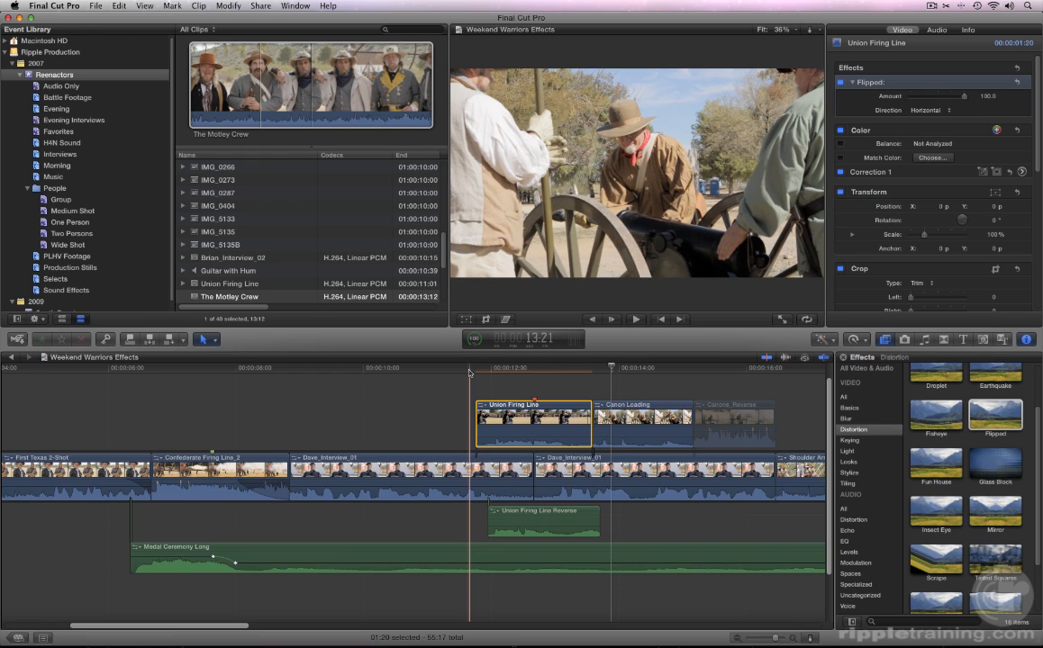
# Park the playhead at 12:04 and add the Combat effect from the Looks category to the Union Firing Line clip
pyautogui.click(504, 370)
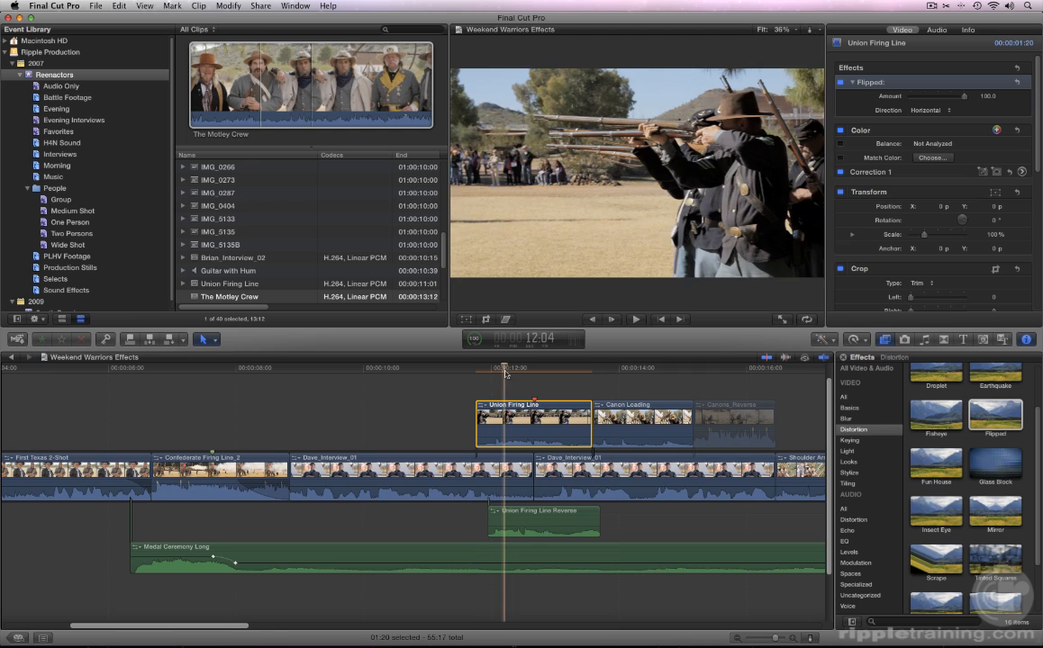
pyautogui.click(848, 462)
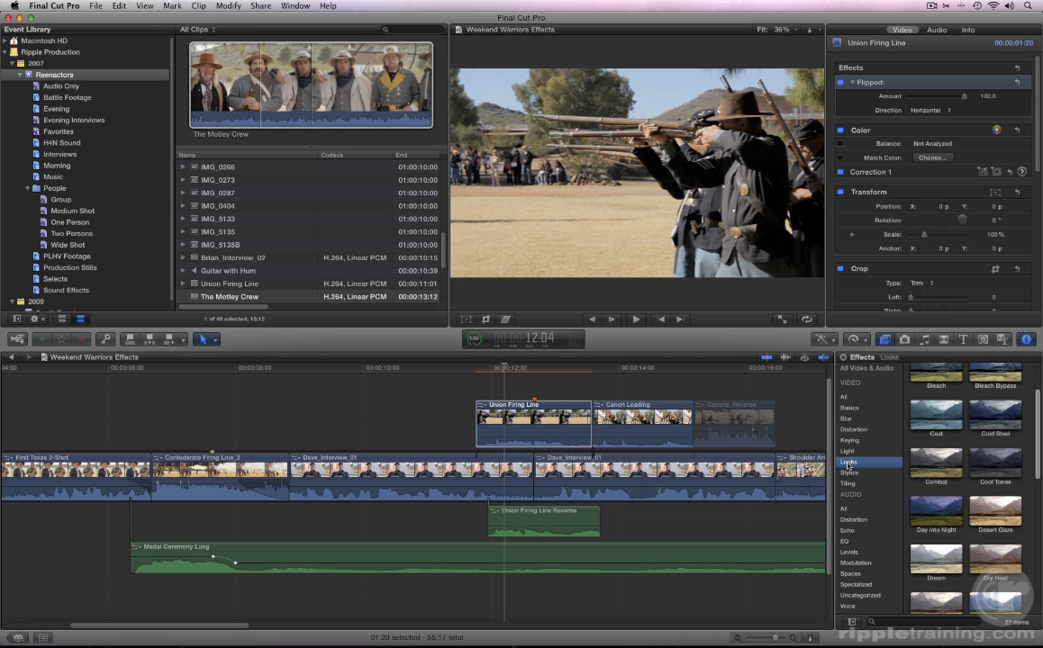
pyautogui.click(928, 467)
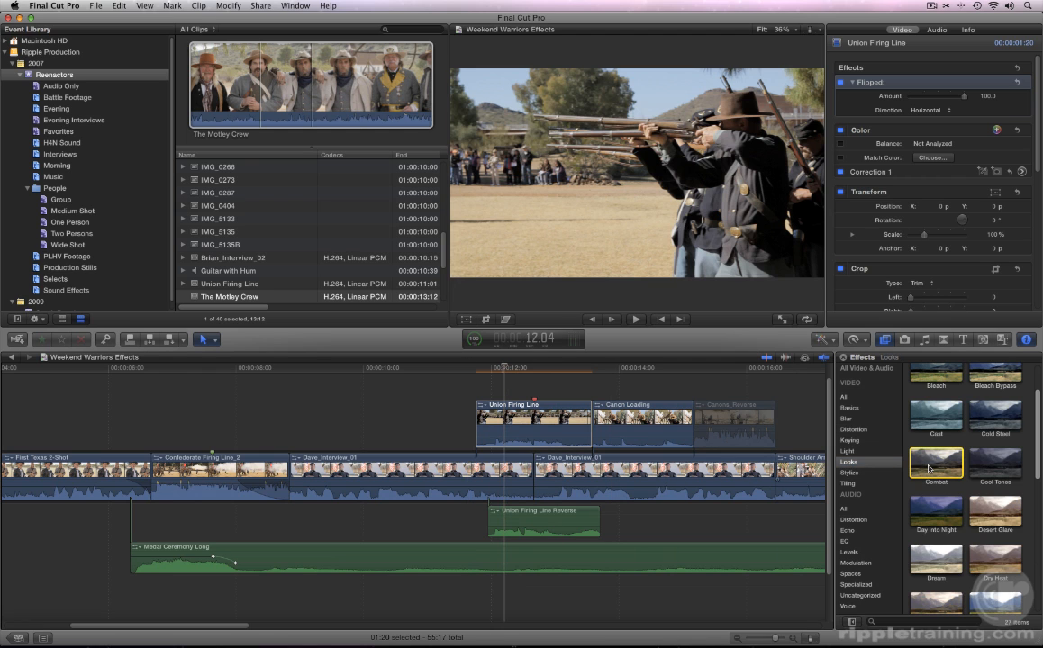
pyautogui.doubleClick(928, 467)
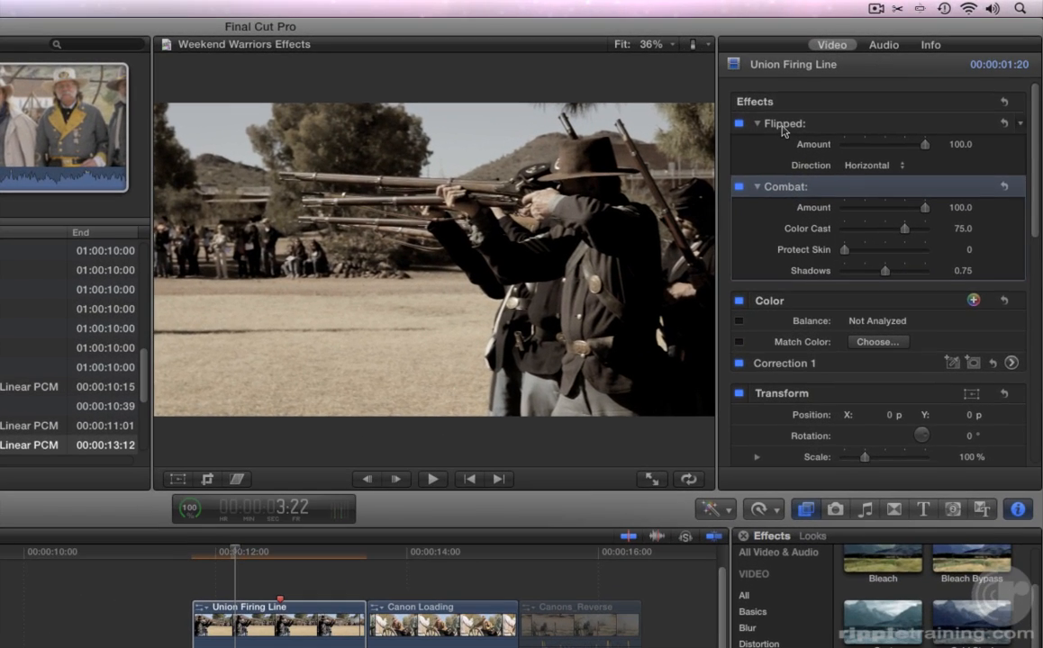
# Try the Vertical direction for the Flipped effect and restore it to Horizontal
pyautogui.click(780, 180)
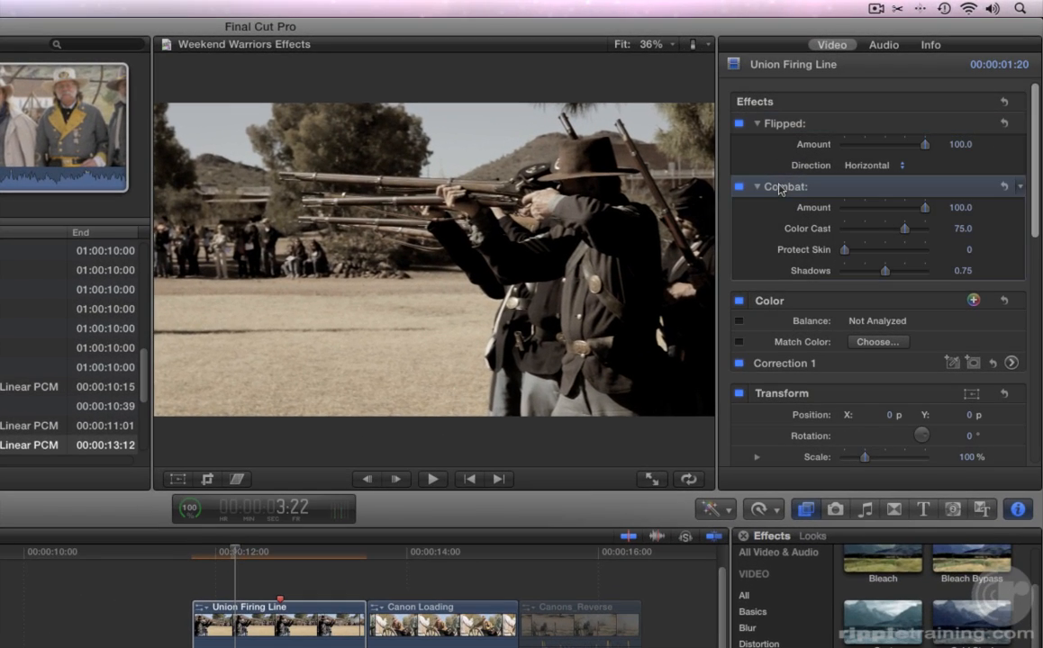
pyautogui.click(771, 126)
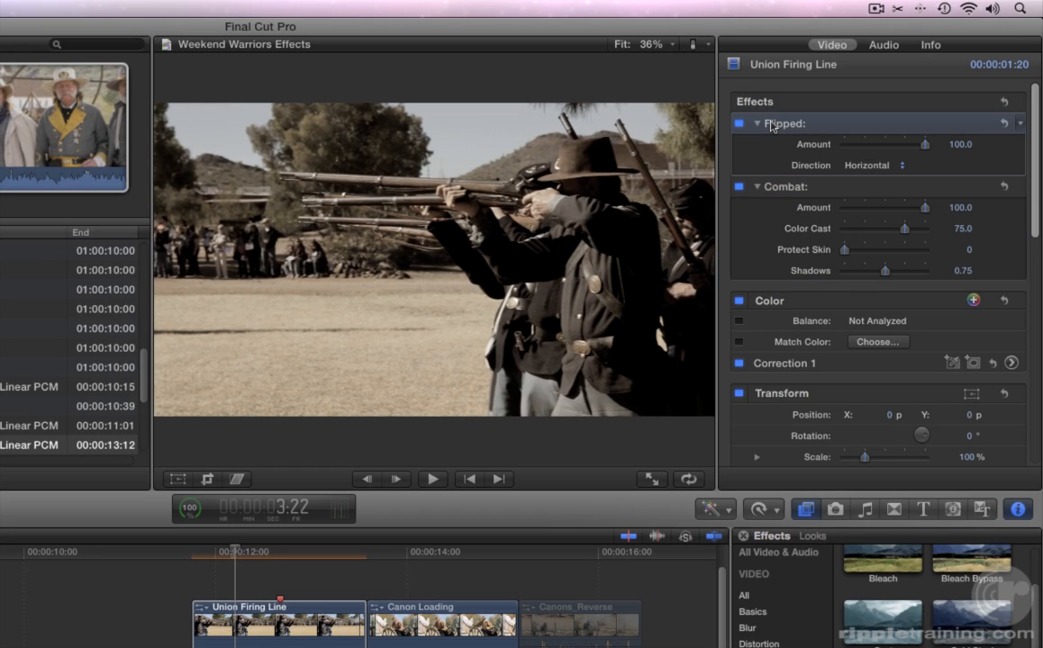
pyautogui.click(869, 165)
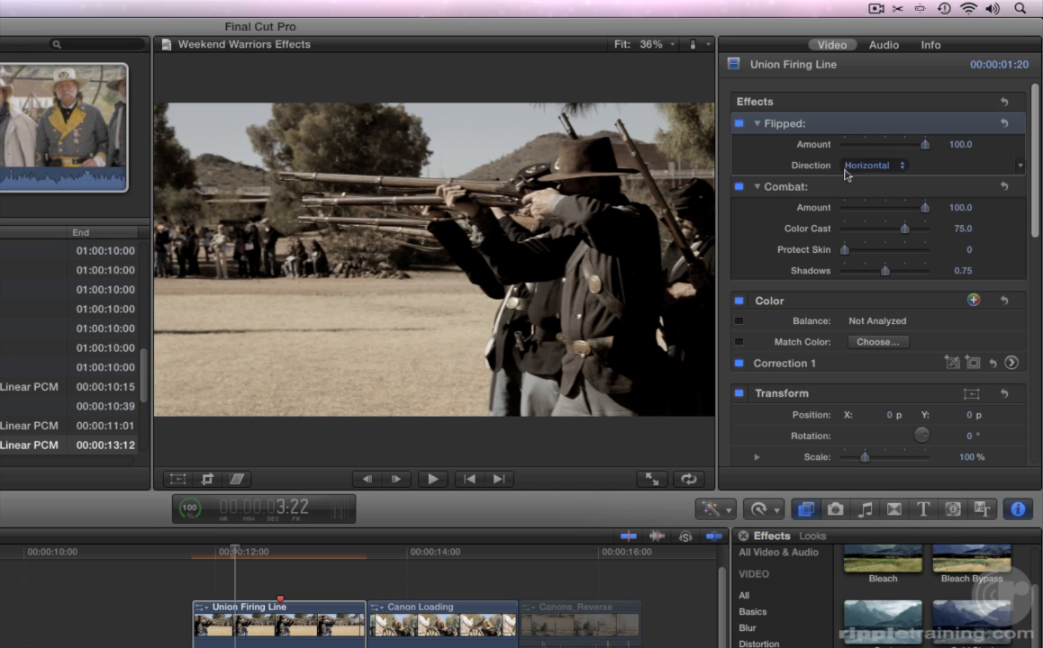
pyautogui.click(858, 177)
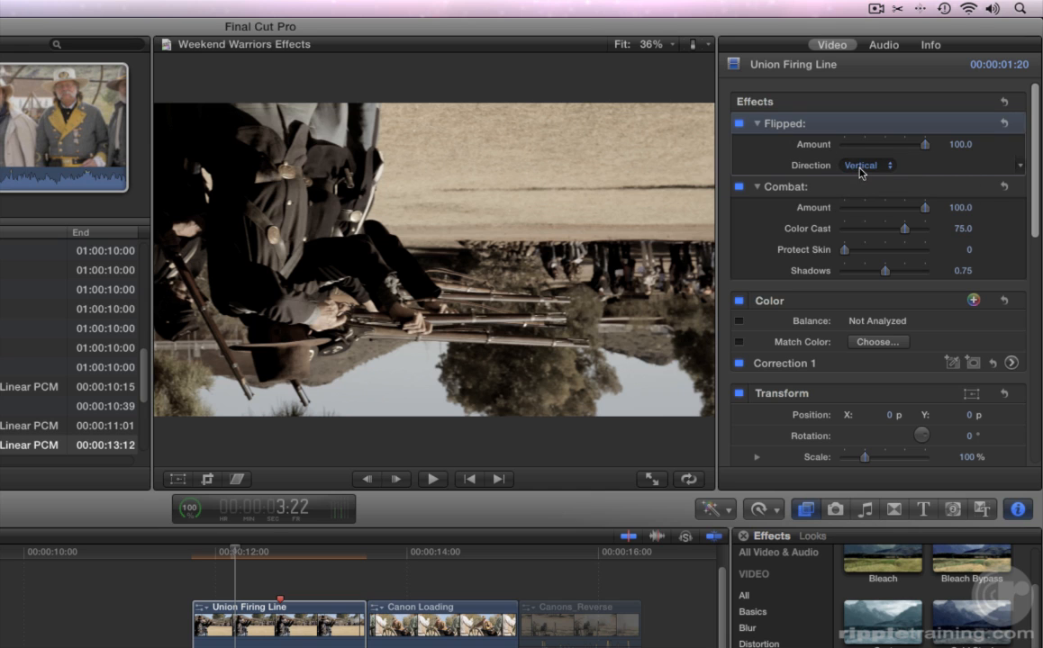
pyautogui.click(861, 166)
pyautogui.click(861, 154)
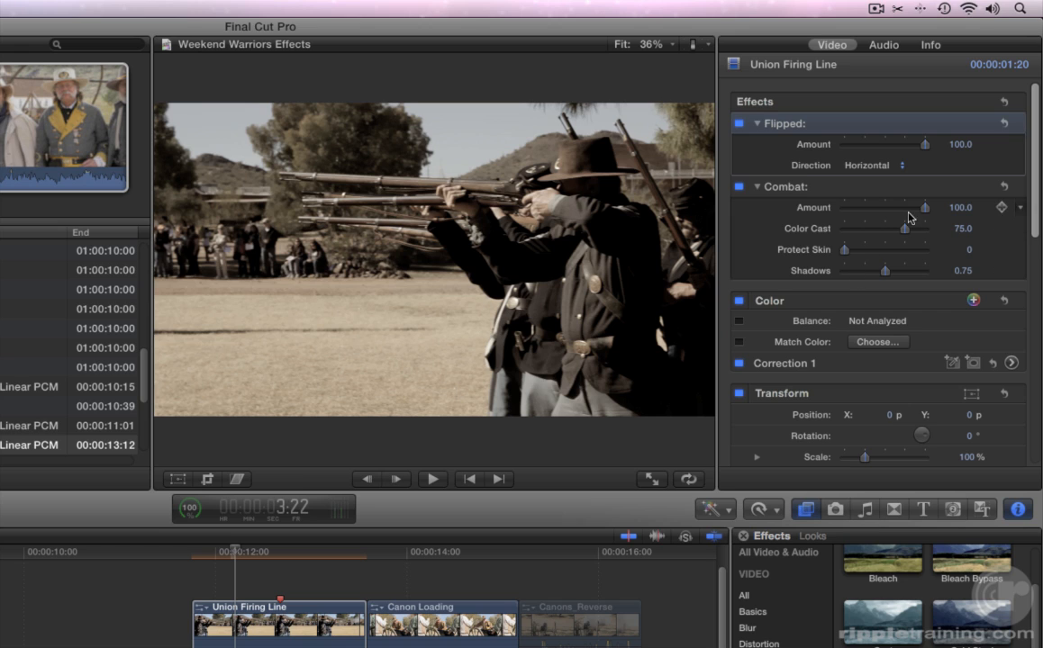
# Lower the Combat effect's Amount to 85
pyautogui.moveTo(924, 208); pyautogui.dragTo(912, 216)
pyautogui.click(961, 208)
pyautogui.write('85')
pyautogui.press('Return')
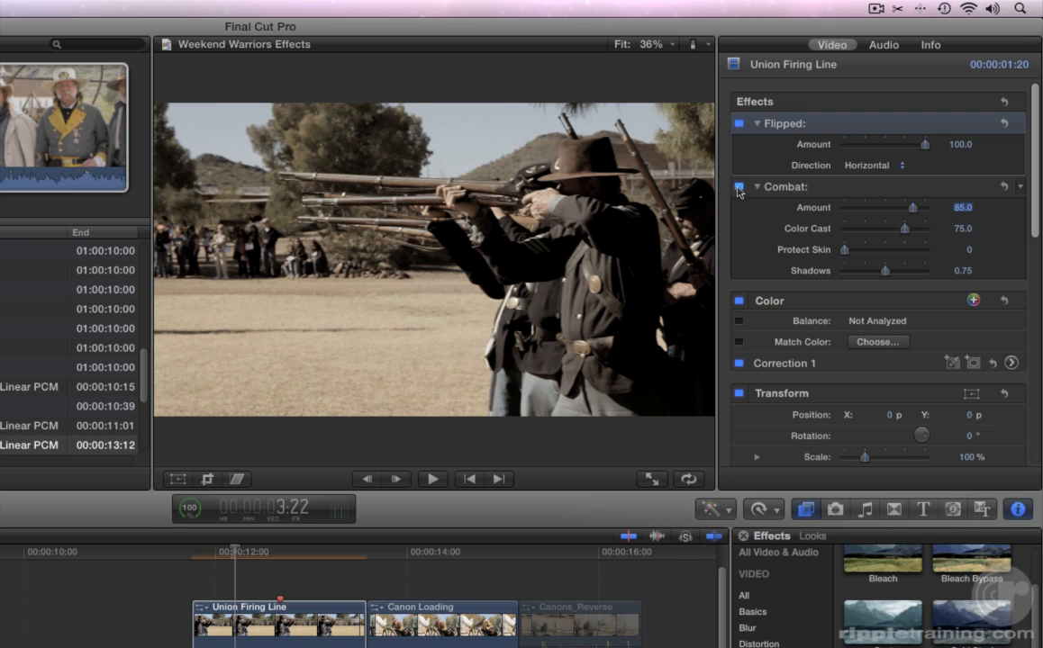
# Switch the Combat effect off and on again to compare the clip with and without it
pyautogui.click(737, 187)
pyautogui.click(738, 187)
pyautogui.click(737, 187)
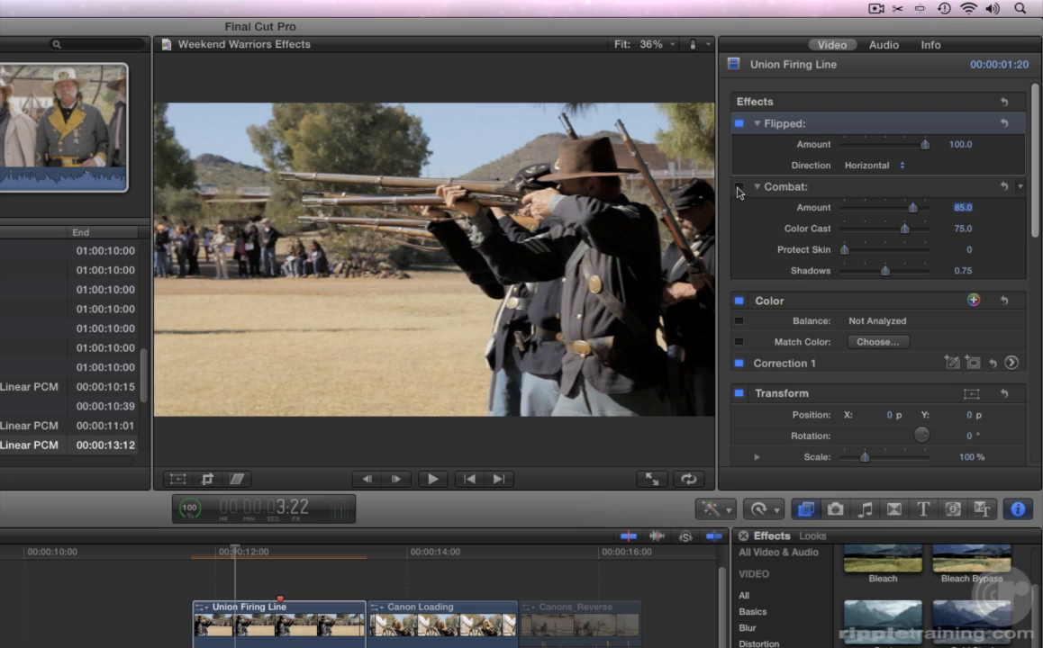
pyautogui.click(737, 188)
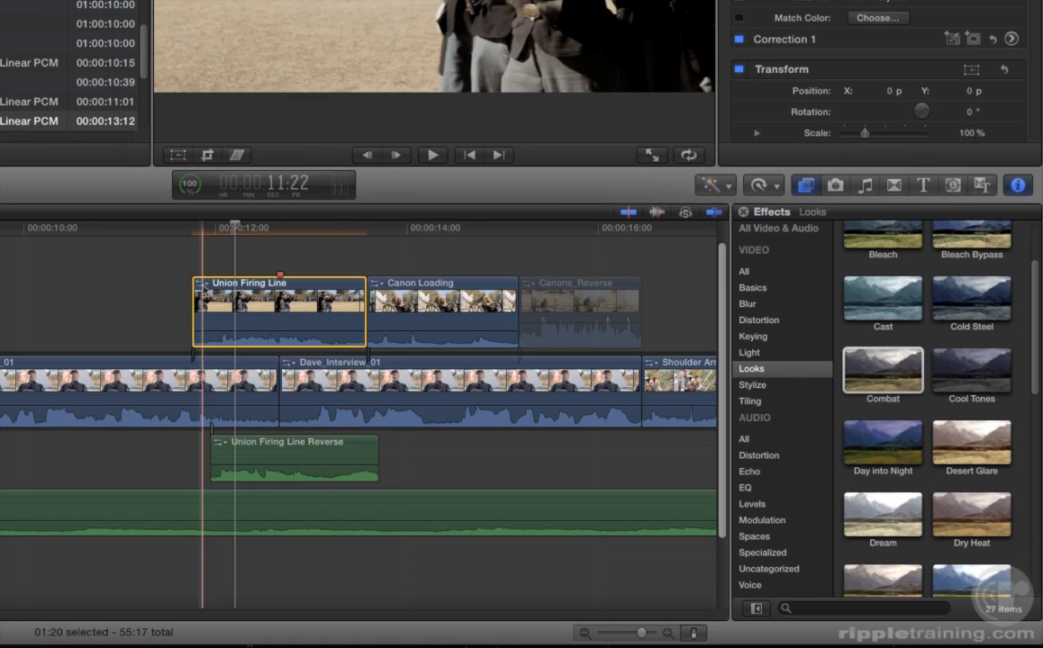
# Show the video animation of the Union Firing Line clip and highlight its Combat: Amount parameter
pyautogui.click(201, 325)
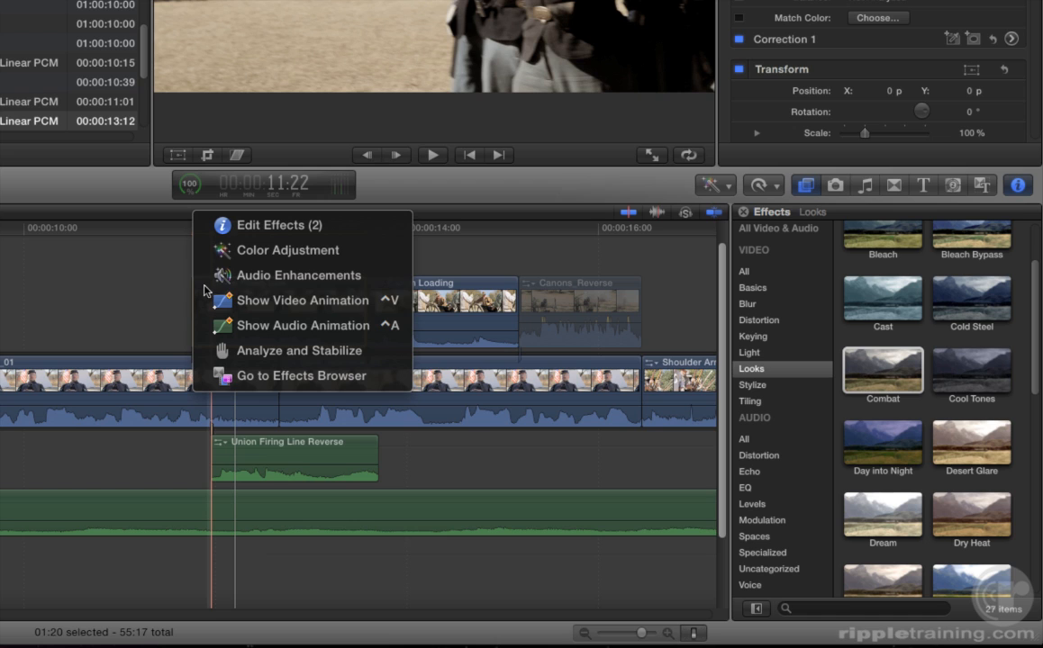
pyautogui.click(212, 297)
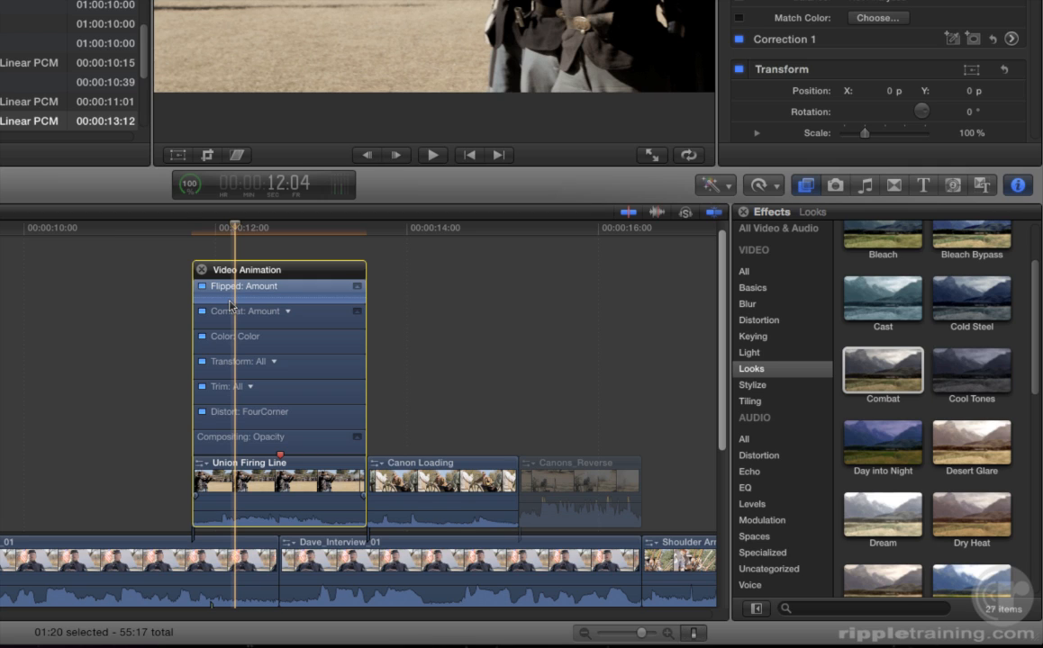
pyautogui.click(235, 317)
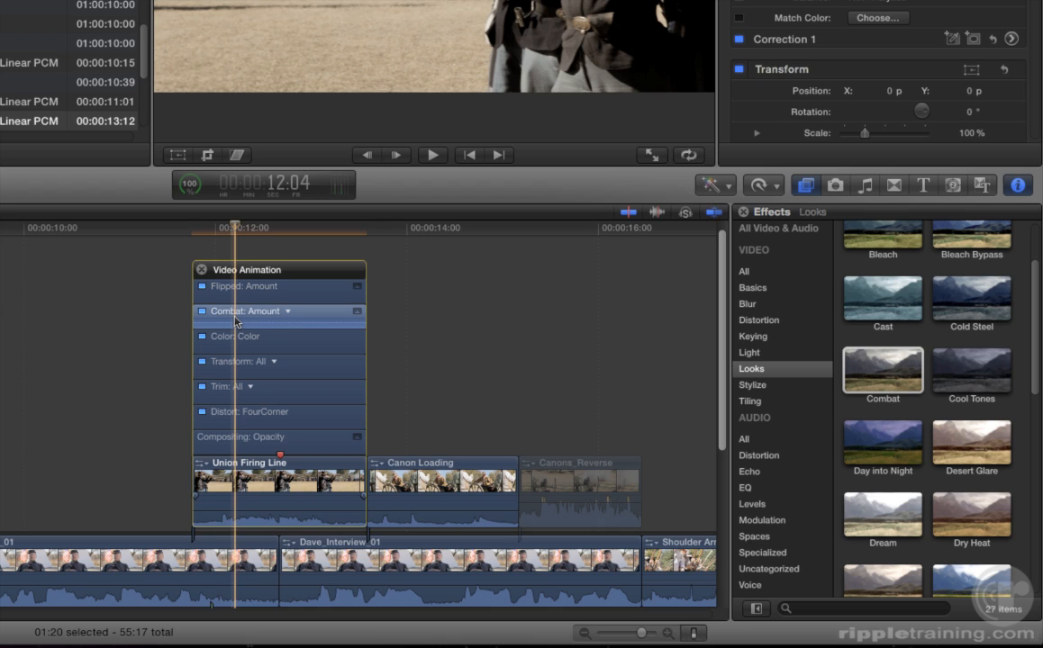
pyautogui.click(235, 291)
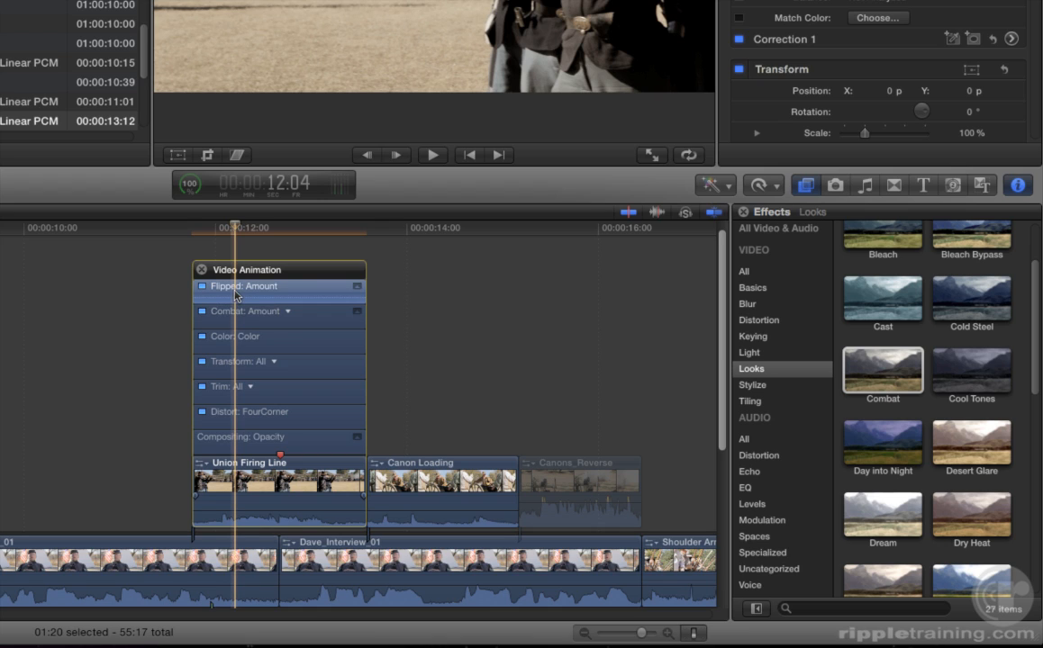
pyautogui.click(221, 314)
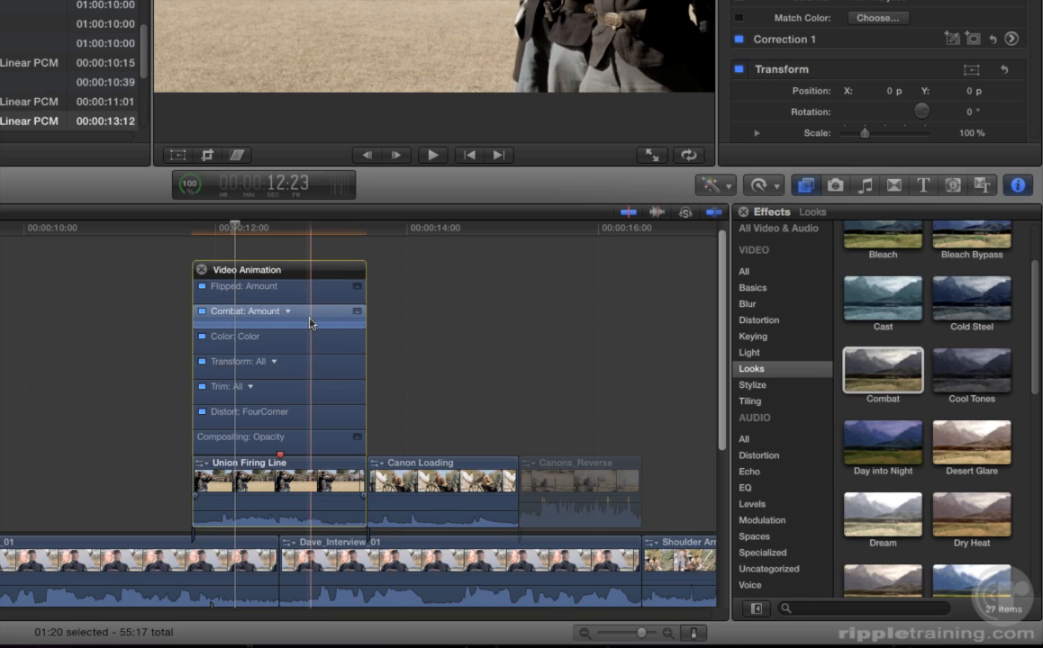
# Expand the Combat: Amount graph in the clip's video animation and raise its level line to 100
pyautogui.doubleClick(309, 322)
pyautogui.scroll(3, 310, 322)
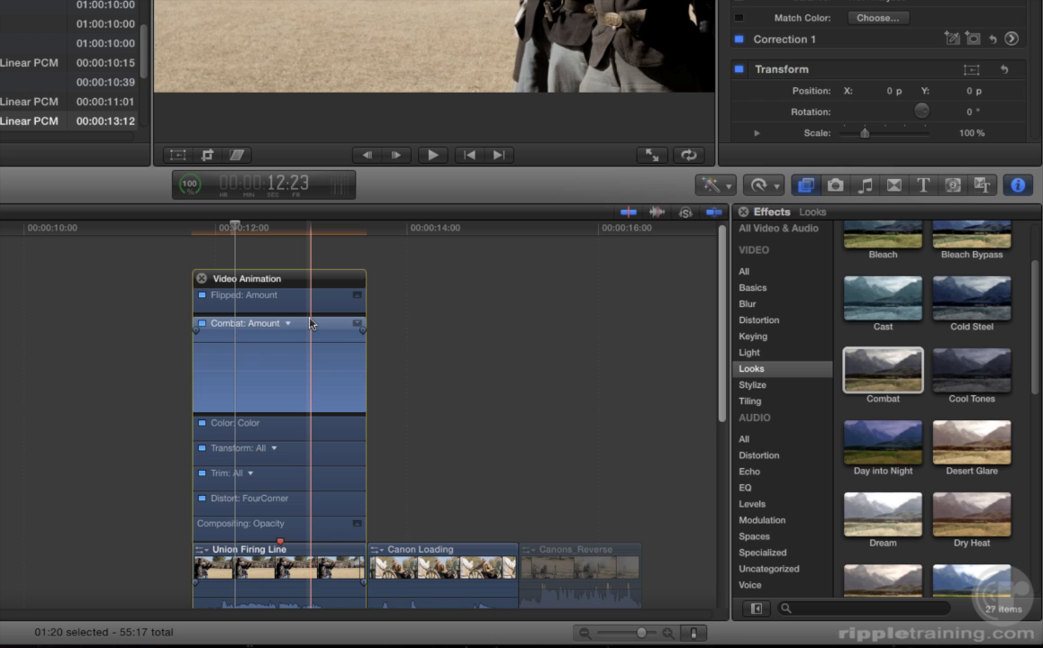
pyautogui.moveTo(285, 344)
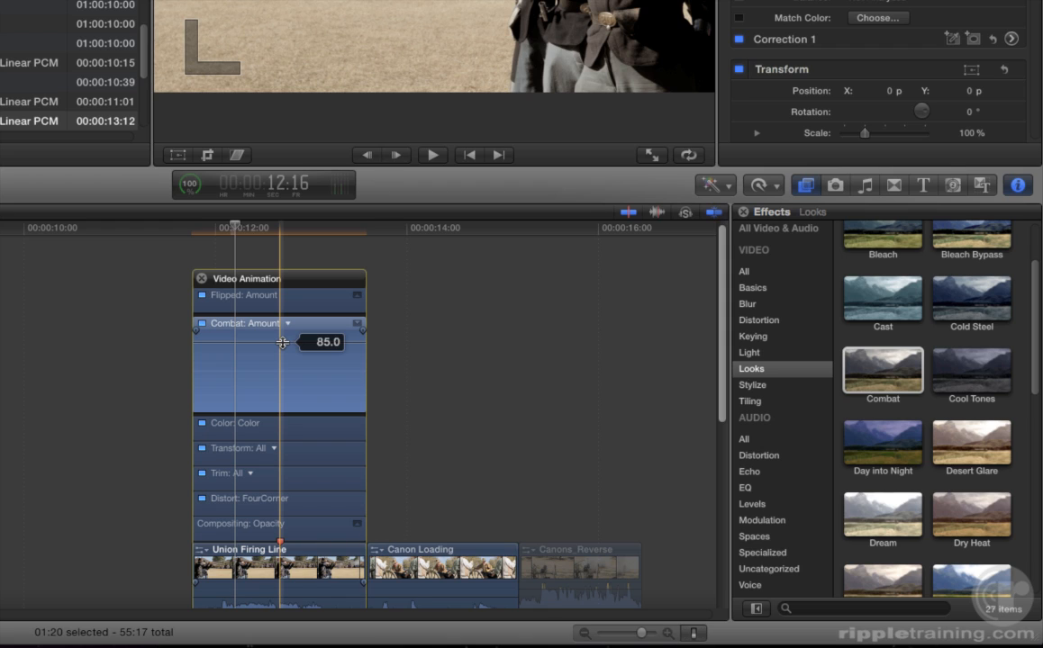
pyautogui.moveTo(282, 343); pyautogui.dragTo(278, 305)
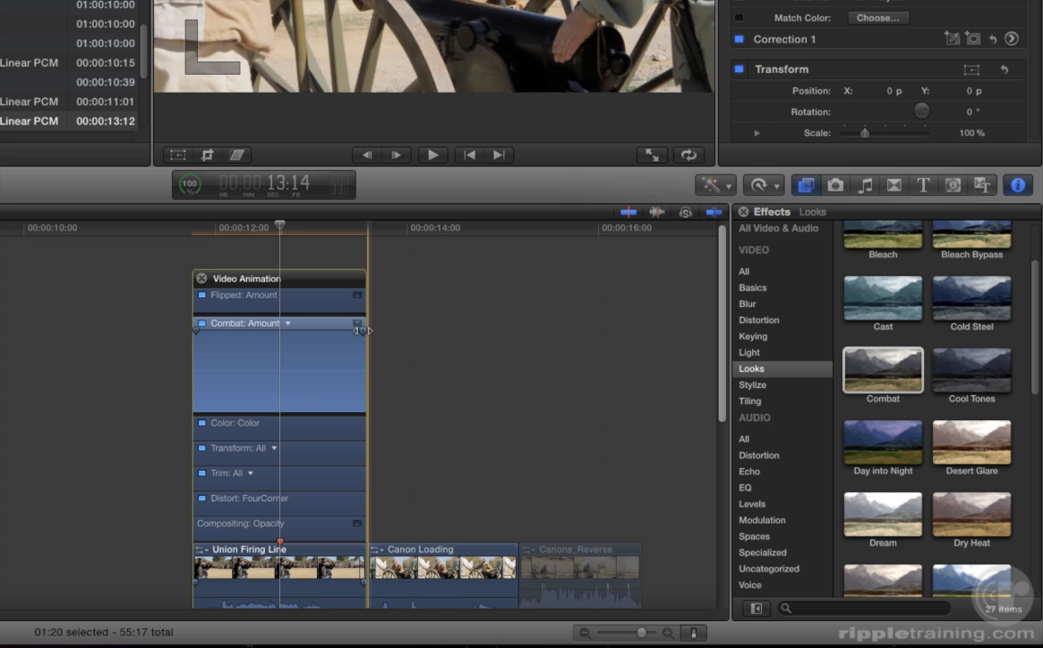
# Fade the Combat amount out from about 13:02 and in until about 12:04, and play back the clip
pyautogui.moveTo(359, 330); pyautogui.dragTo(323, 335)
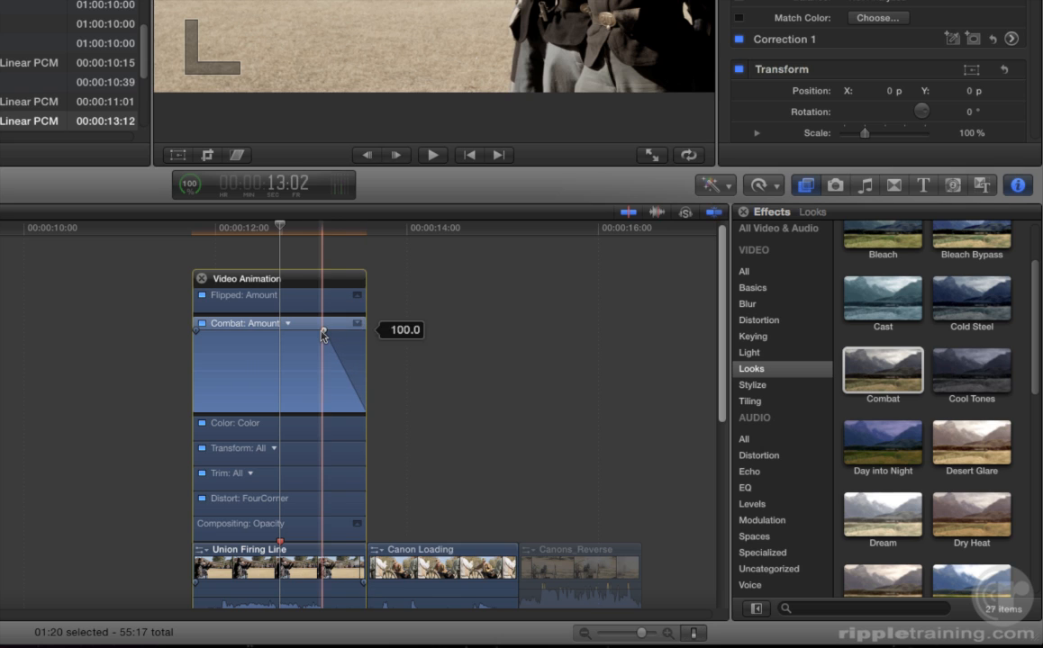
pyautogui.moveTo(198, 331); pyautogui.dragTo(241, 331)
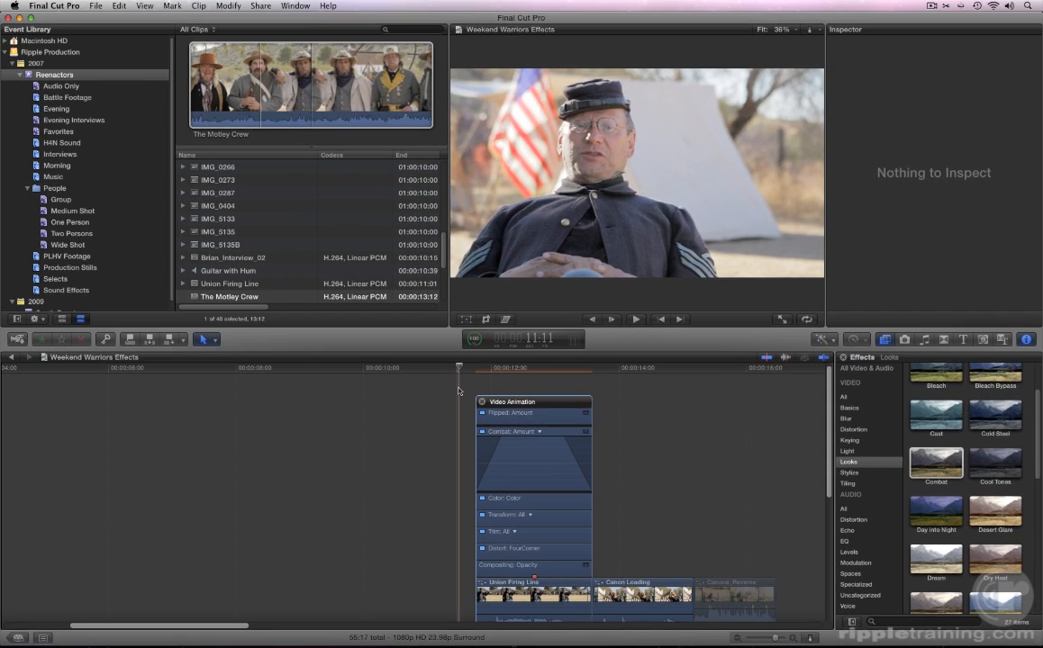
pyautogui.press('space')
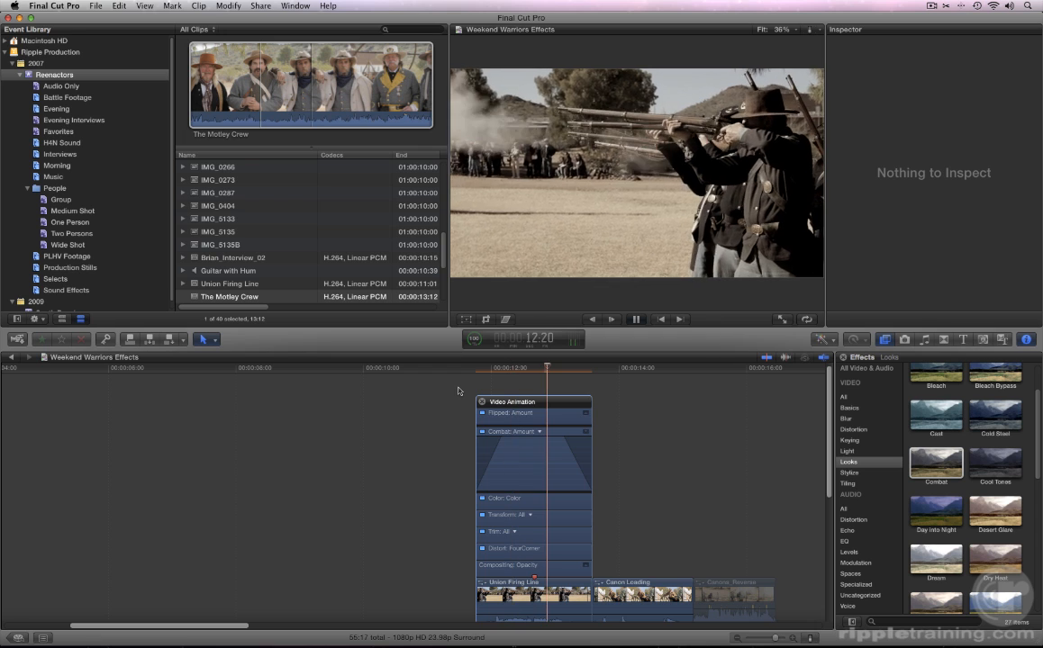
pyautogui.press('space')
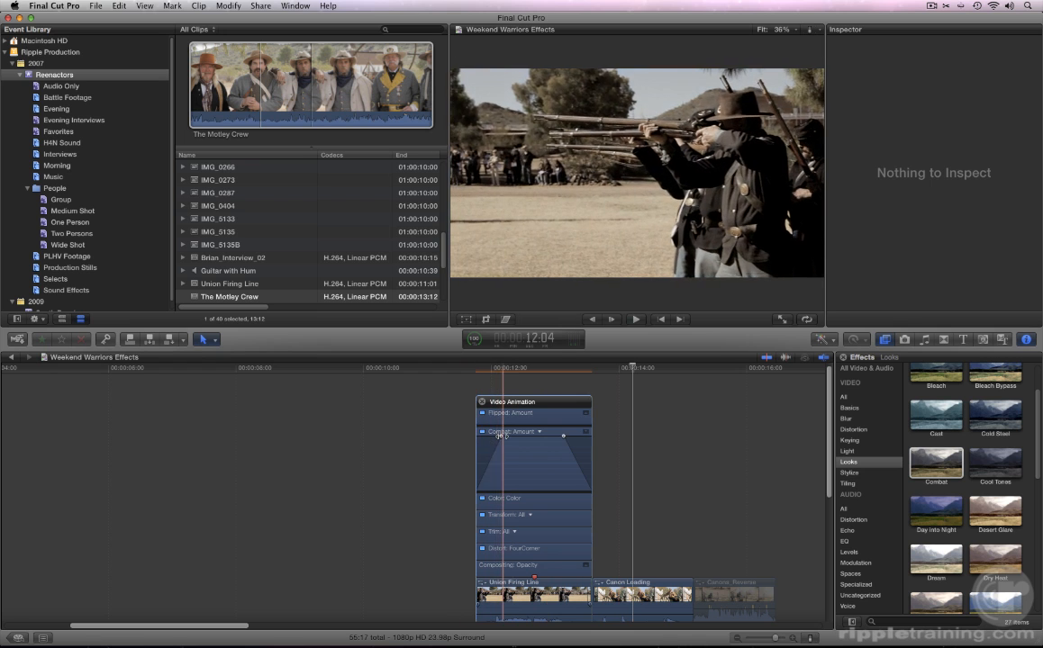
# Remove the Combat amount's fade-in and fade-out on the Union Firing Line clip by returning both fade handles to the clip edges
pyautogui.moveTo(502, 437); pyautogui.dragTo(467, 437)
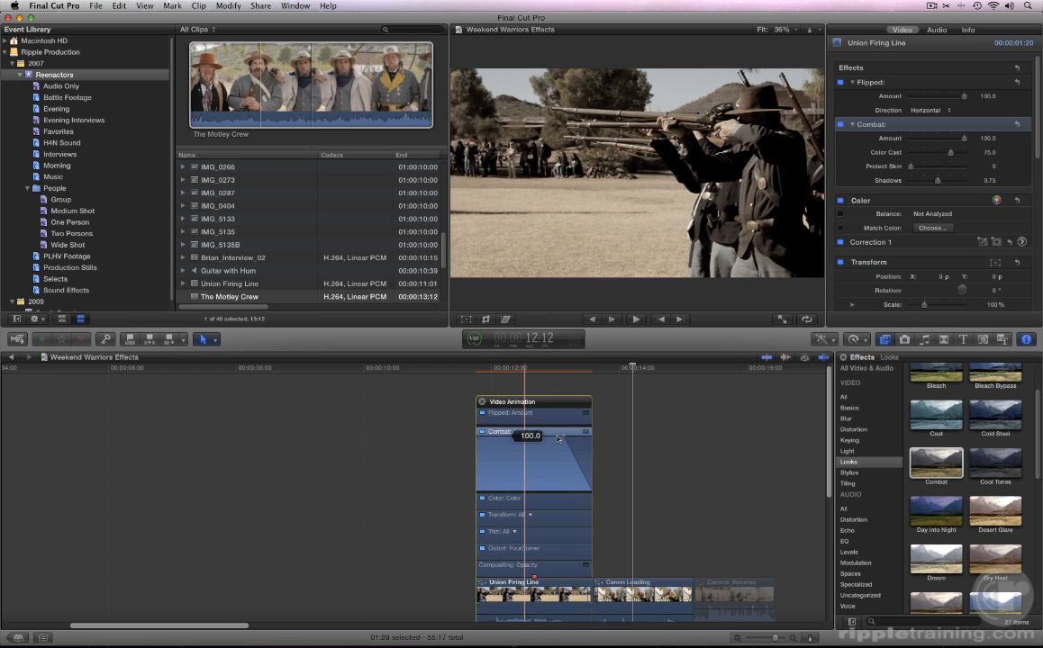
pyautogui.moveTo(558, 439); pyautogui.dragTo(600, 436)
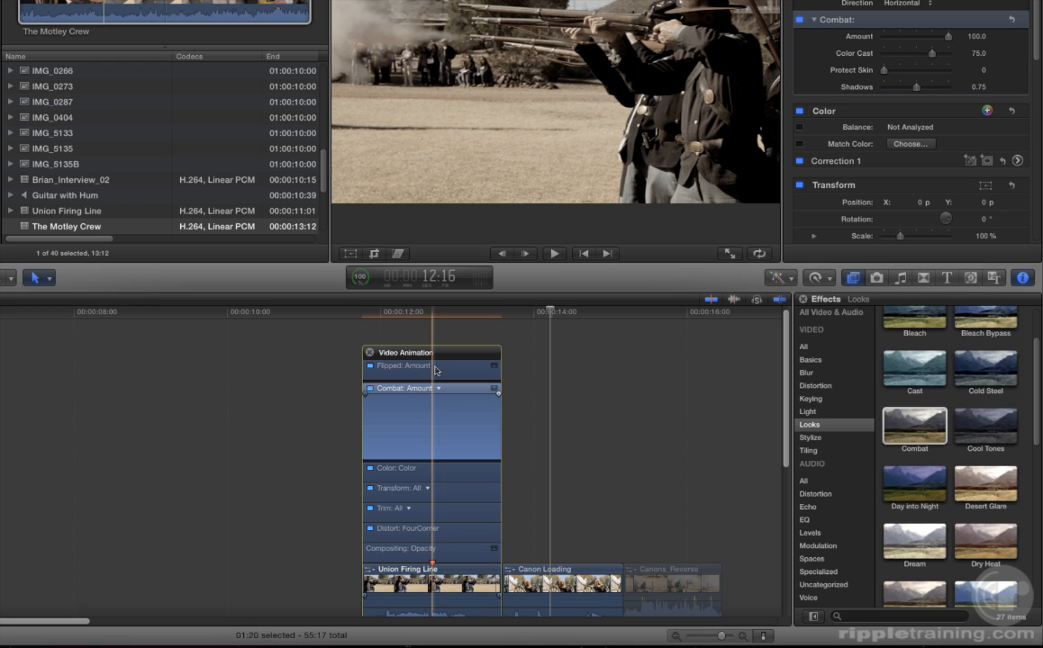
# Try to paste the Union Firing Line clip's effects onto the Canon Loading clip
pyautogui.click(438, 358)
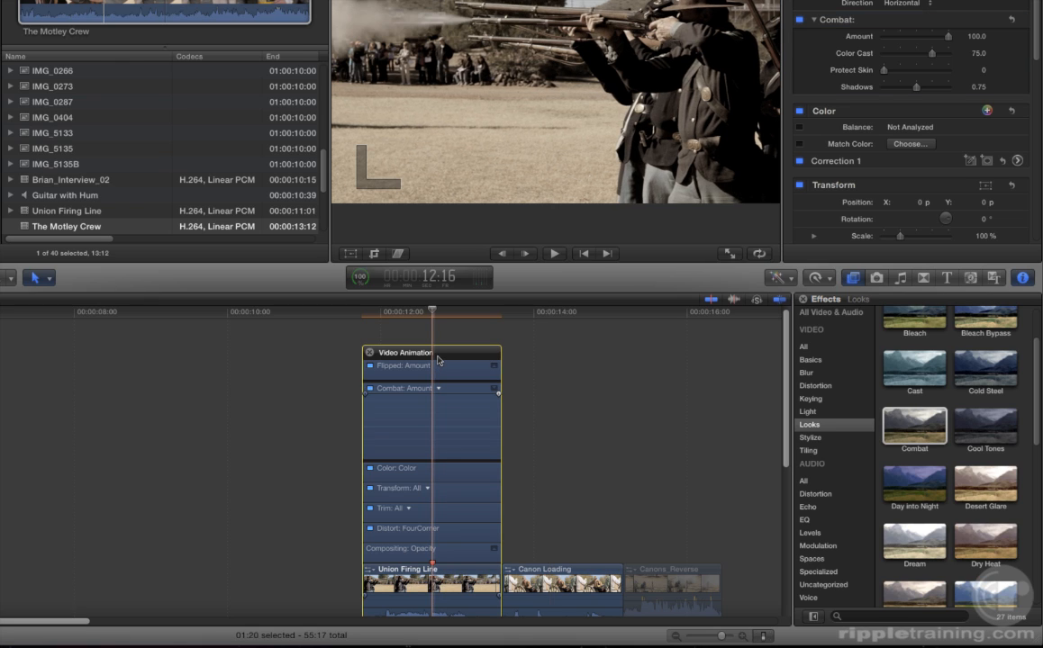
pyautogui.scroll(-1, 440, 360)
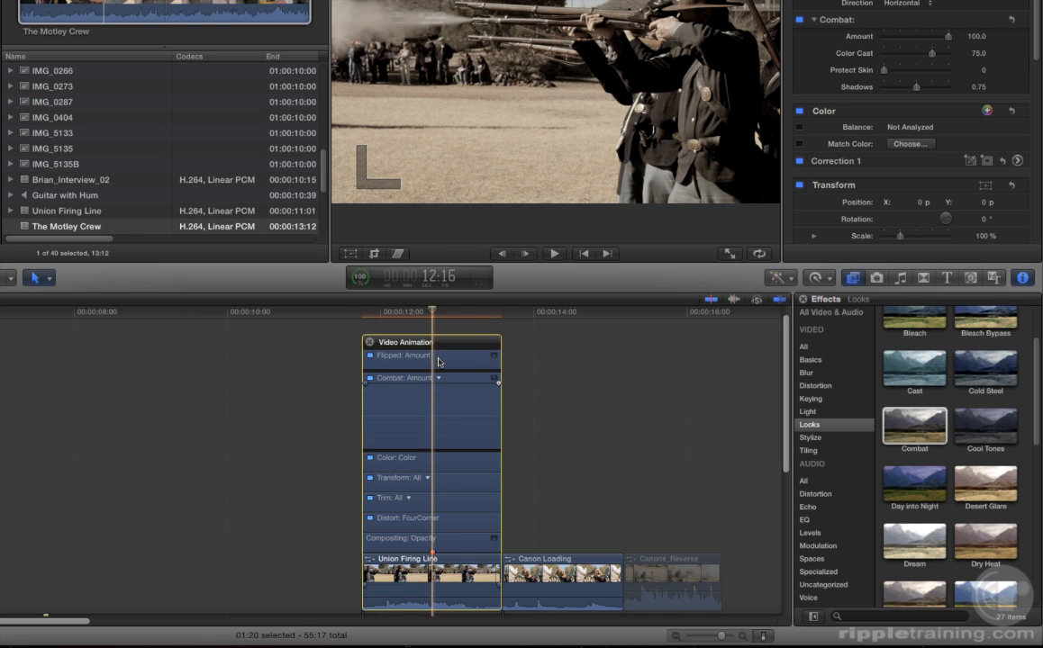
pyautogui.click(533, 576)
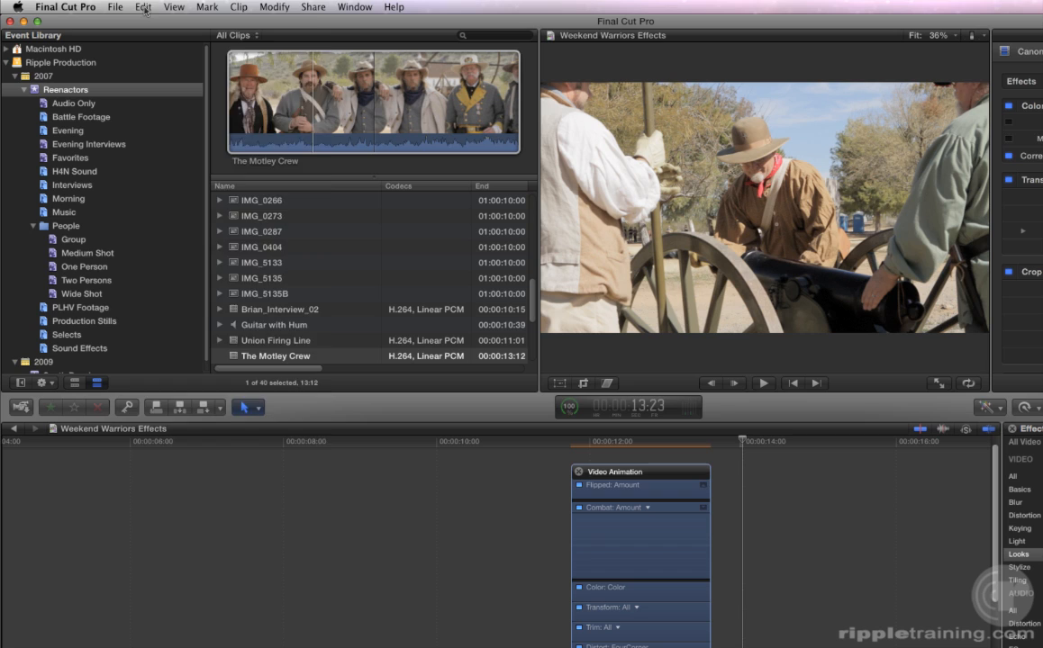
pyautogui.click(144, 7)
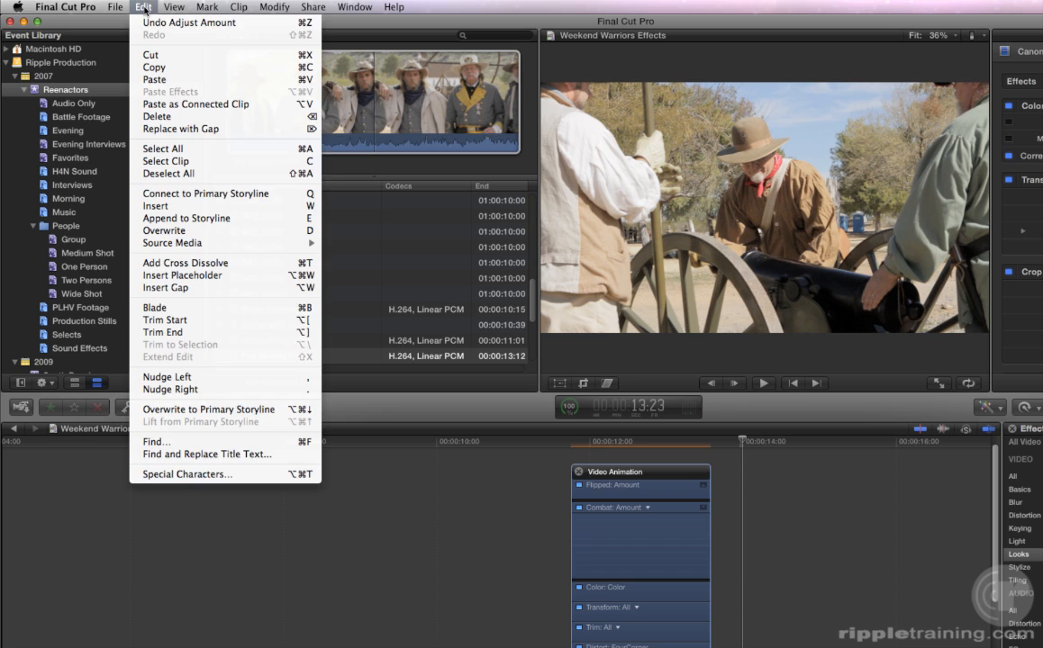
pyautogui.click(168, 98)
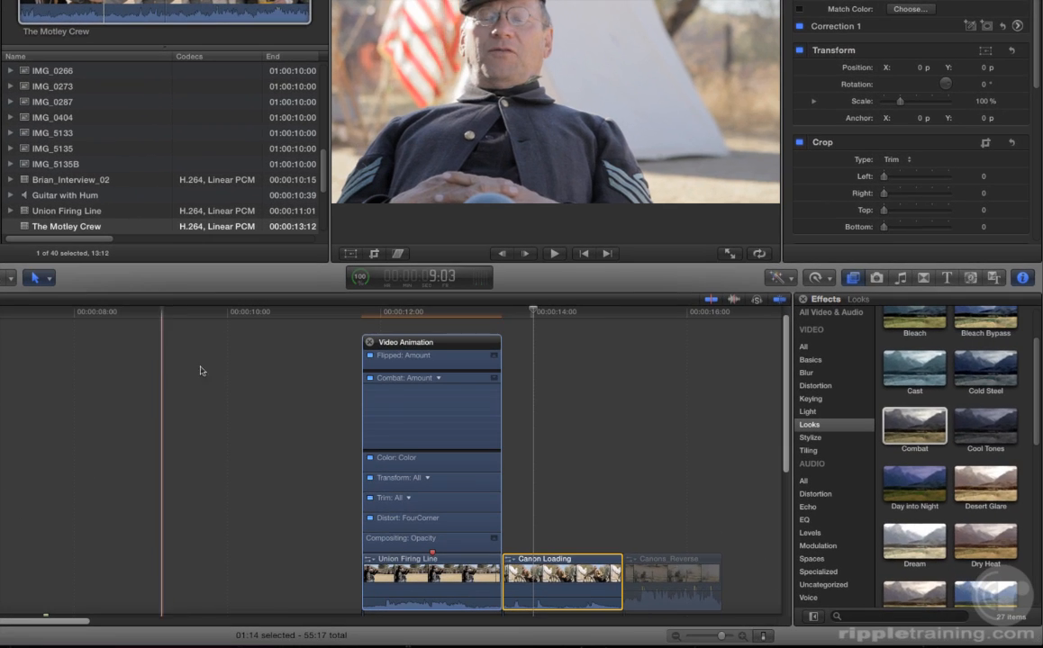
# Combine the connected Union Firing Line and Canon Loading clips into one storyline
pyautogui.scroll(-3, 281, 406)
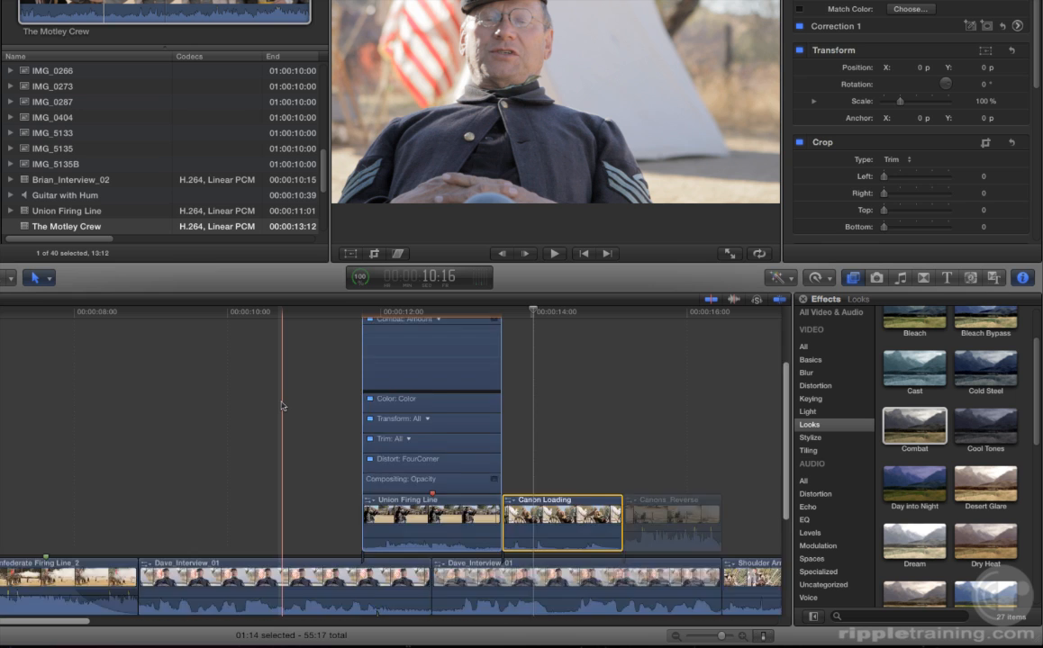
pyautogui.scroll(-5, 282, 406)
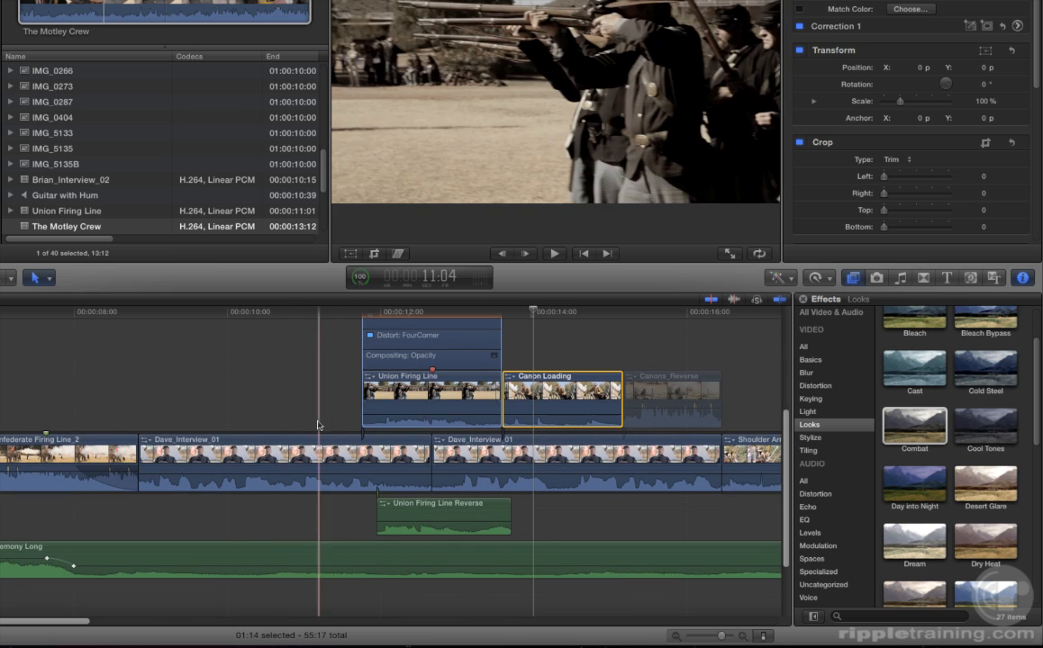
pyautogui.press('l')
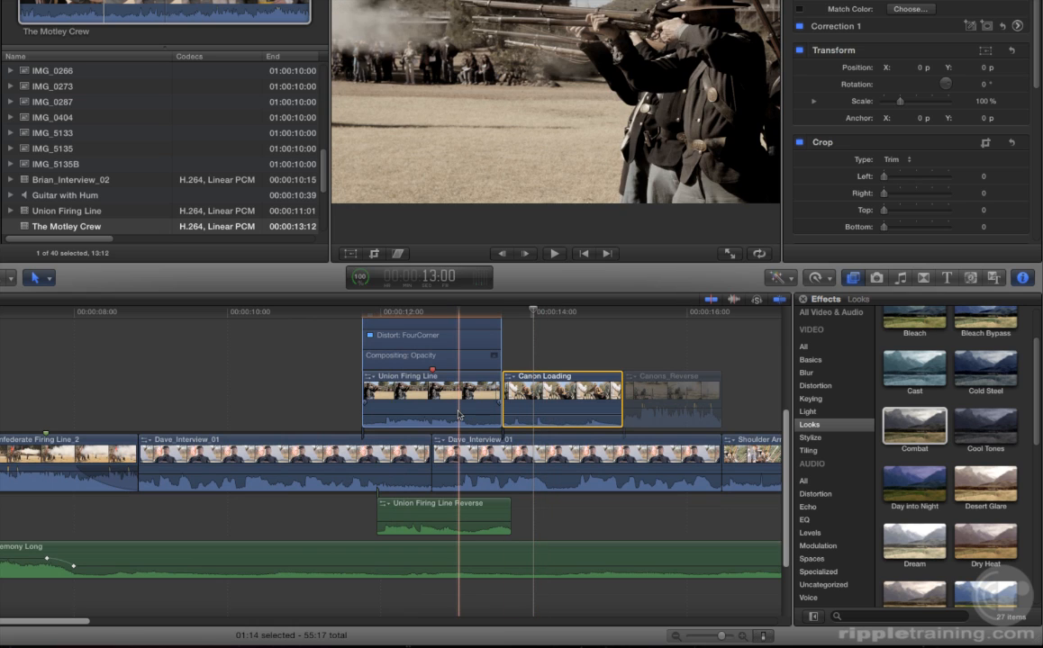
pyautogui.scroll(6, 459, 415)
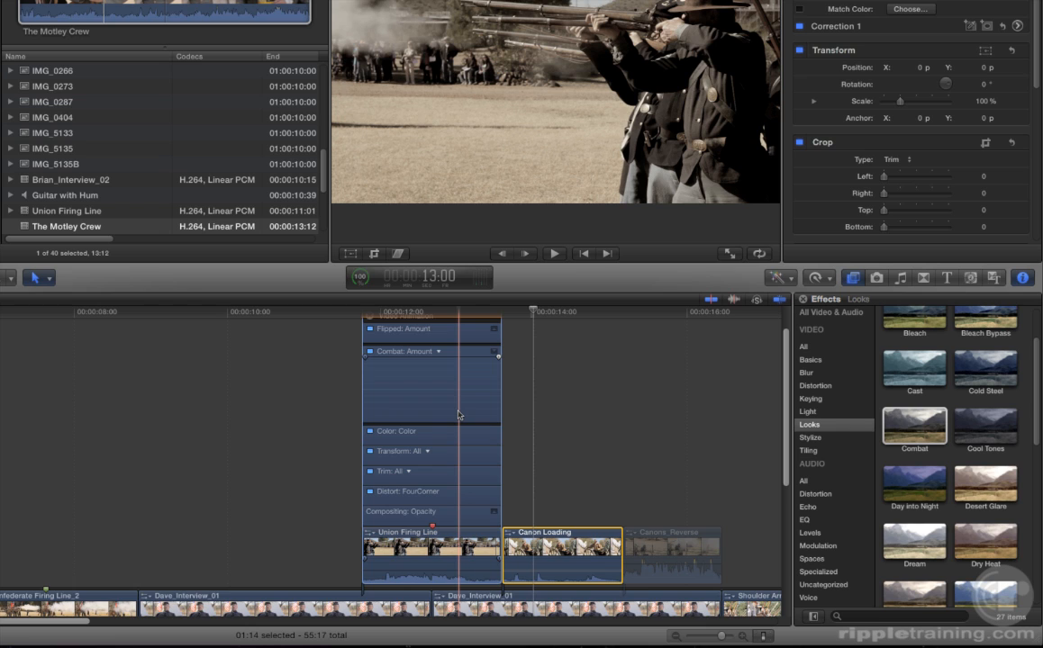
pyautogui.scroll(1, 458, 416)
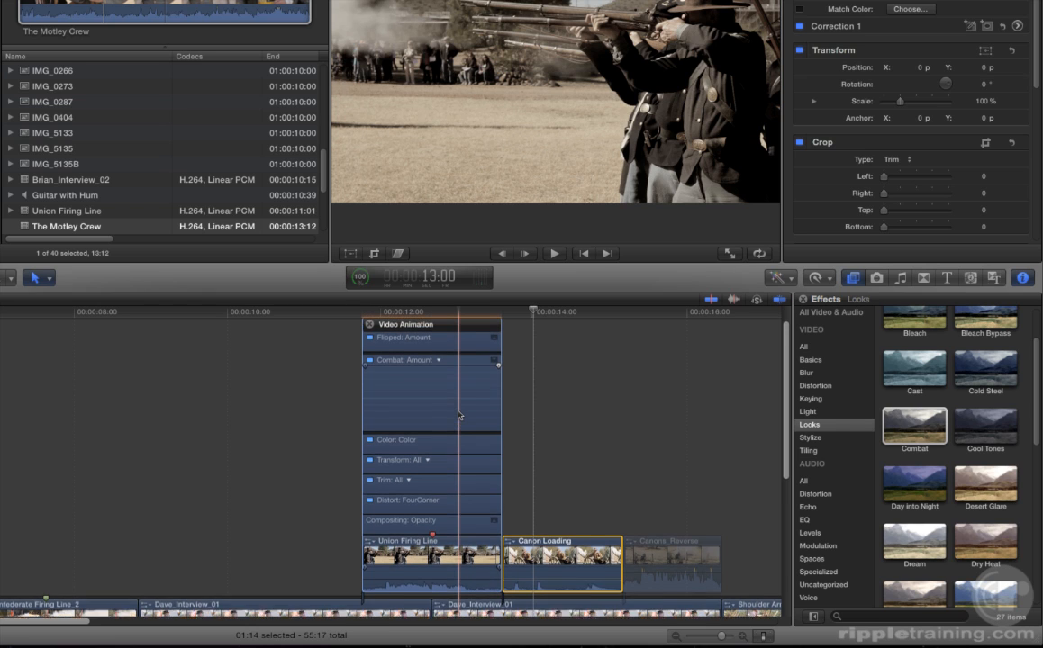
pyautogui.click(440, 338)
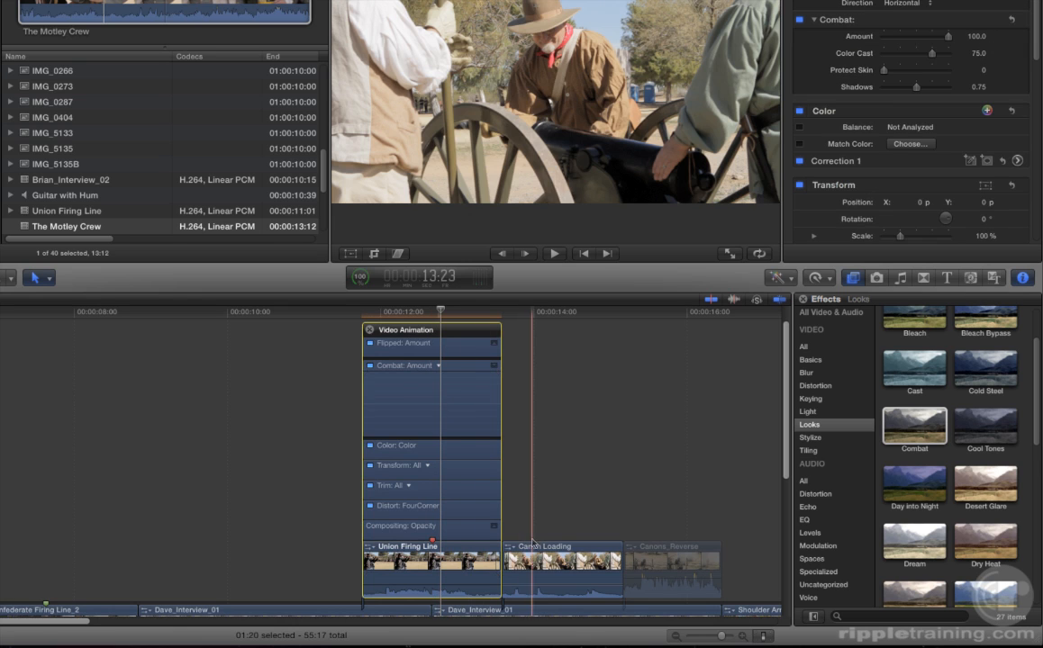
pyautogui.keyDown('super'); pyautogui.click(532, 551); pyautogui.keyUp('super')
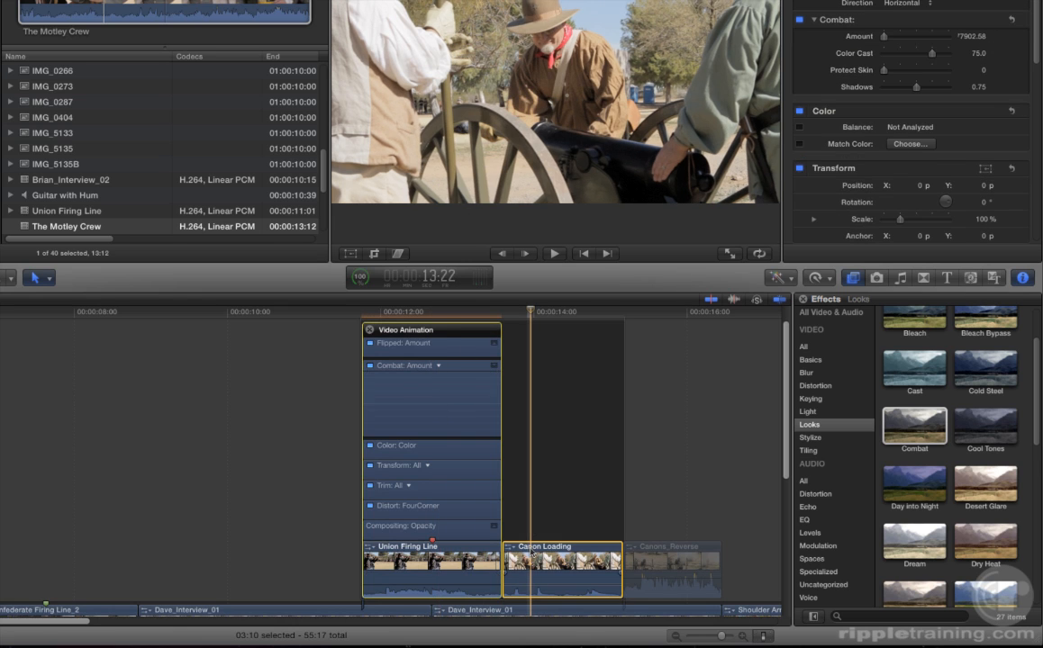
pyautogui.click(326, 507)
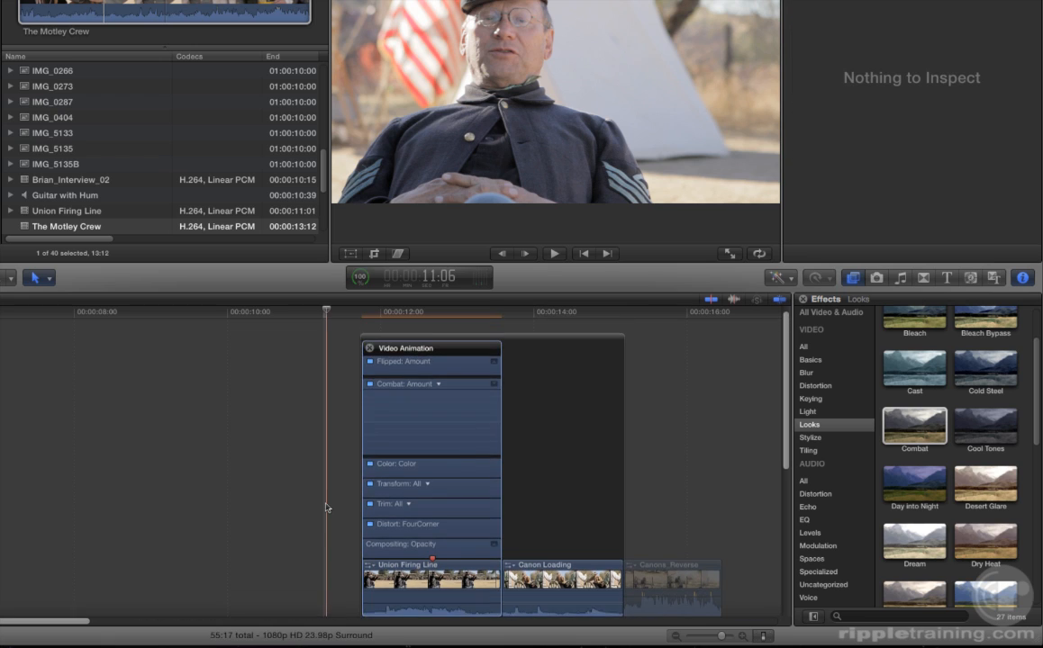
# Copy the Union Firing Line clip and paste only its effects onto the Canon Loading clip
pyautogui.click(404, 355)
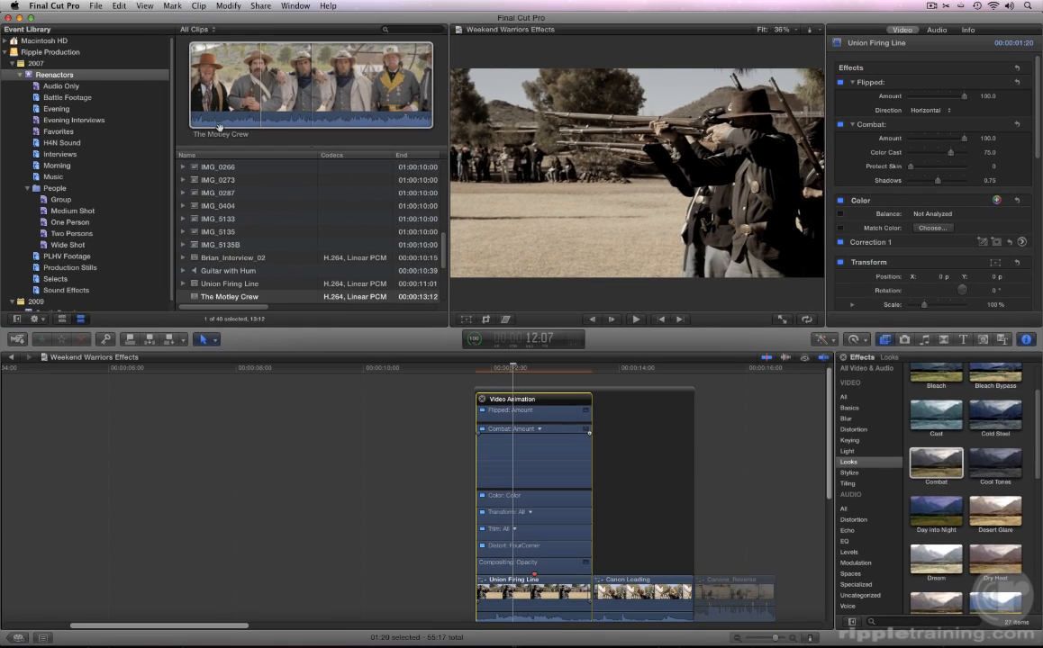
pyautogui.click(119, 6)
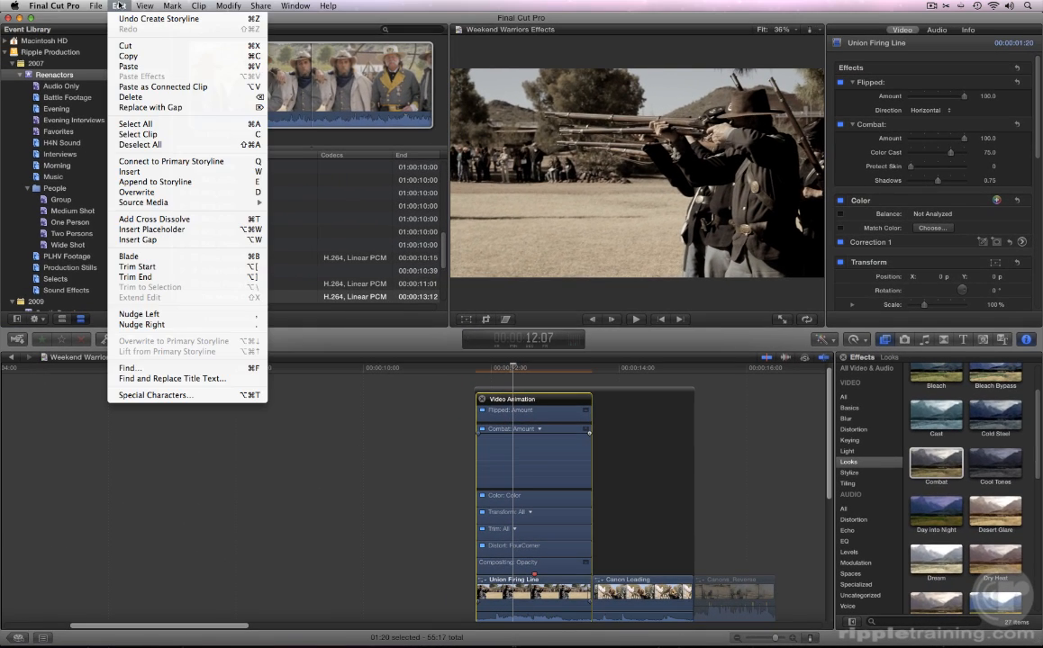
pyautogui.click(123, 57)
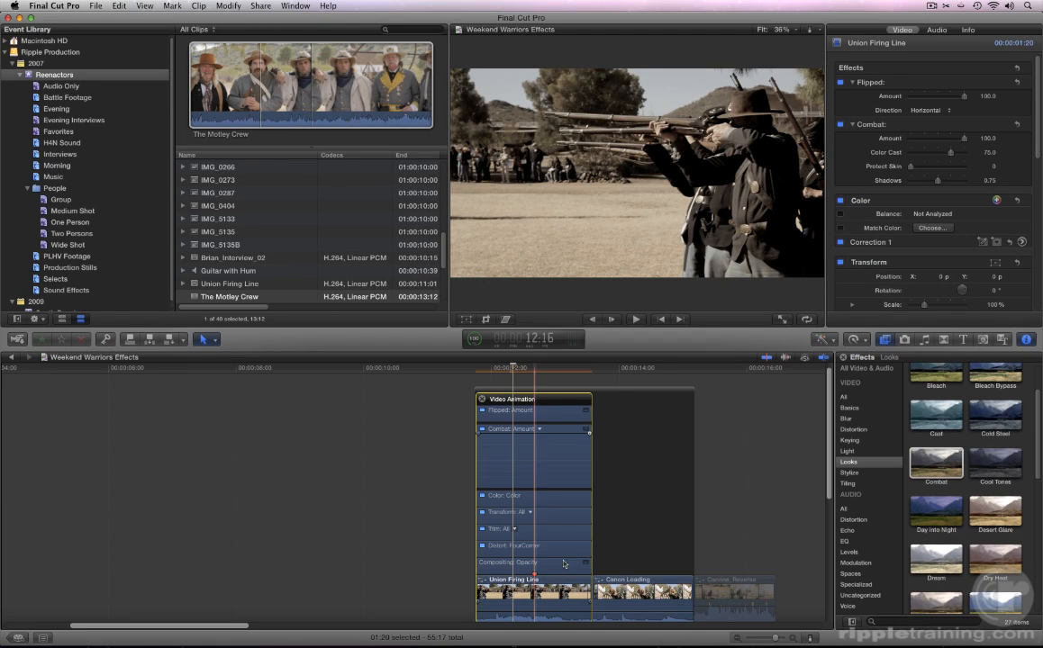
pyautogui.click(620, 587)
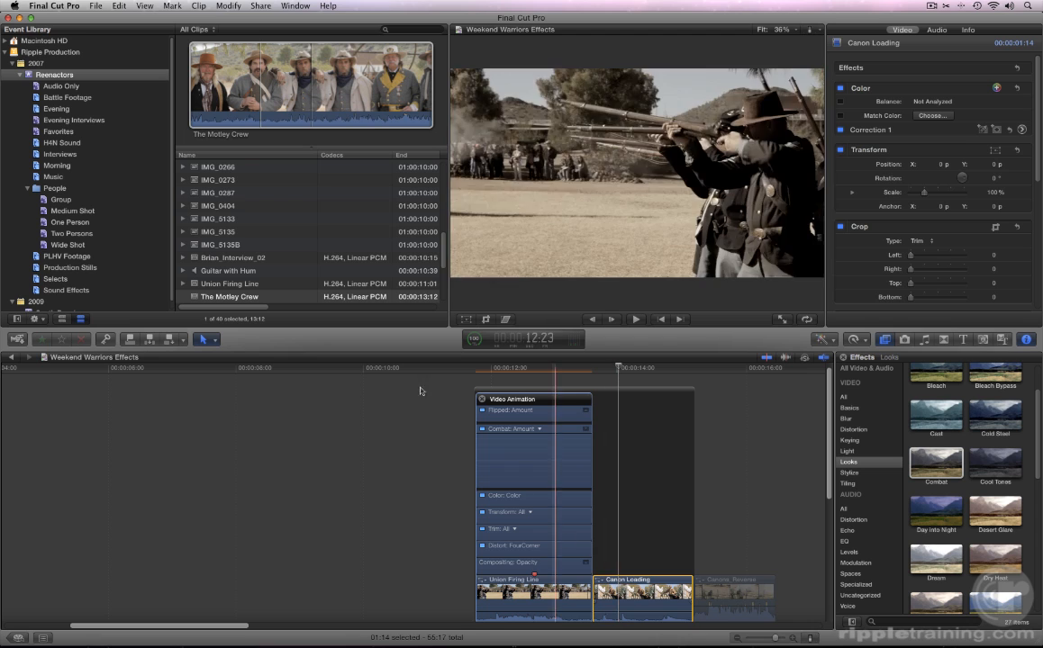
pyautogui.click(111, 5)
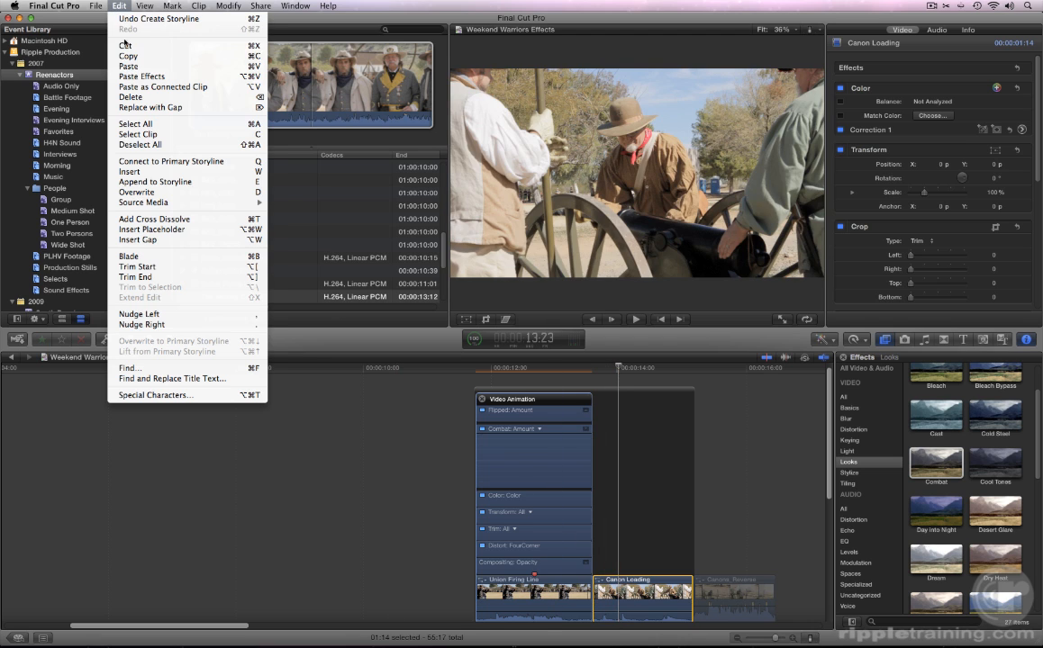
pyautogui.click(127, 78)
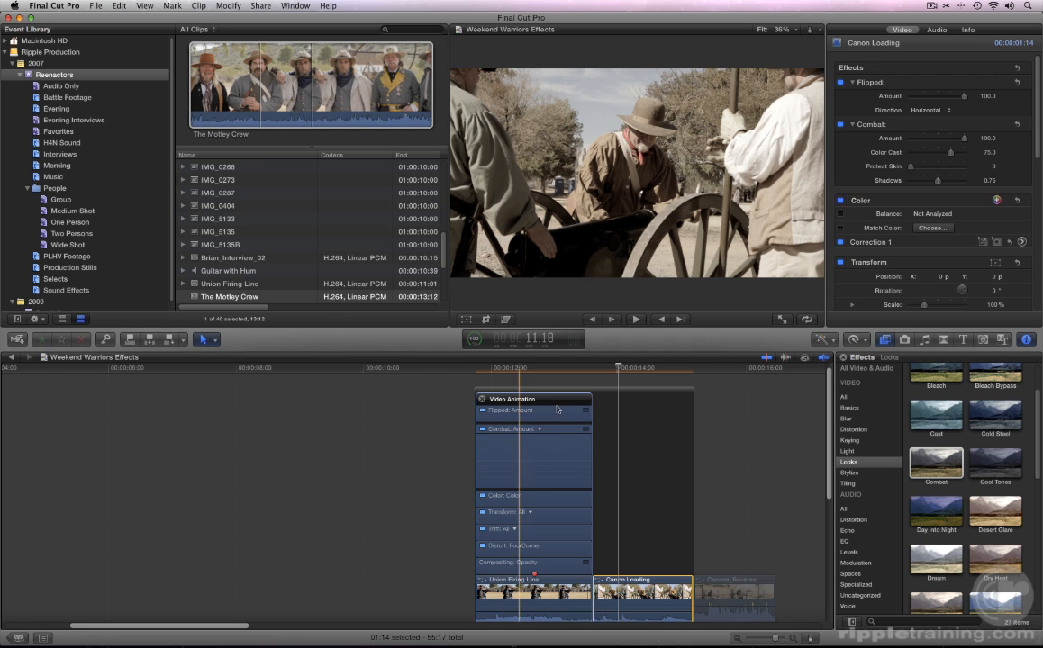
# Add a cross dissolve at the edit between Union Firing Line and Canon Loading and play it back from about 11:08
pyautogui.click(613, 394)
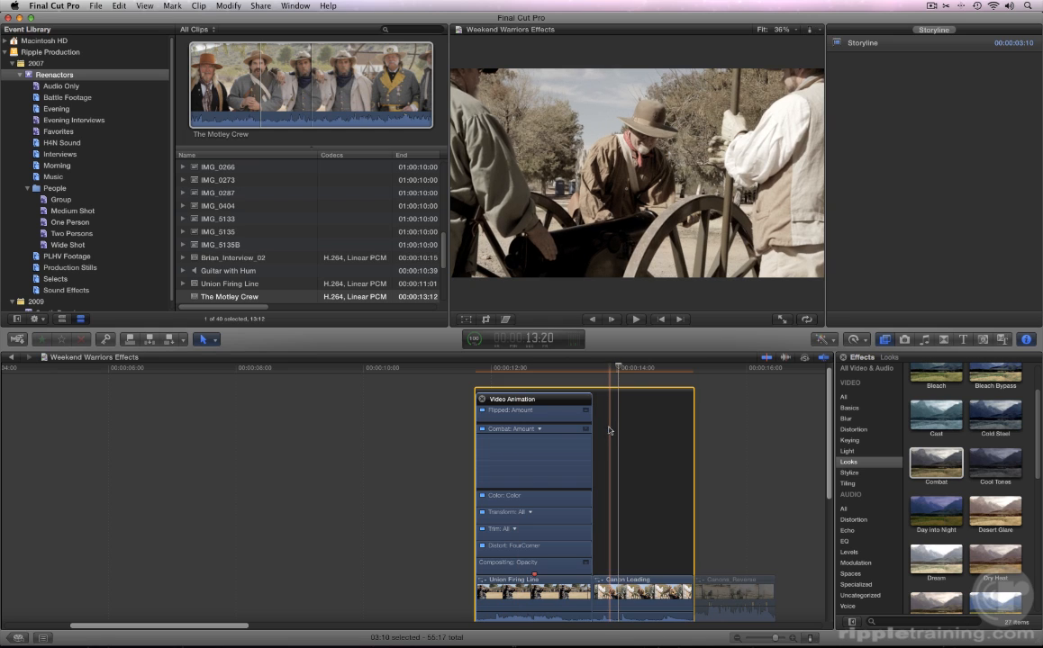
pyautogui.click(594, 595)
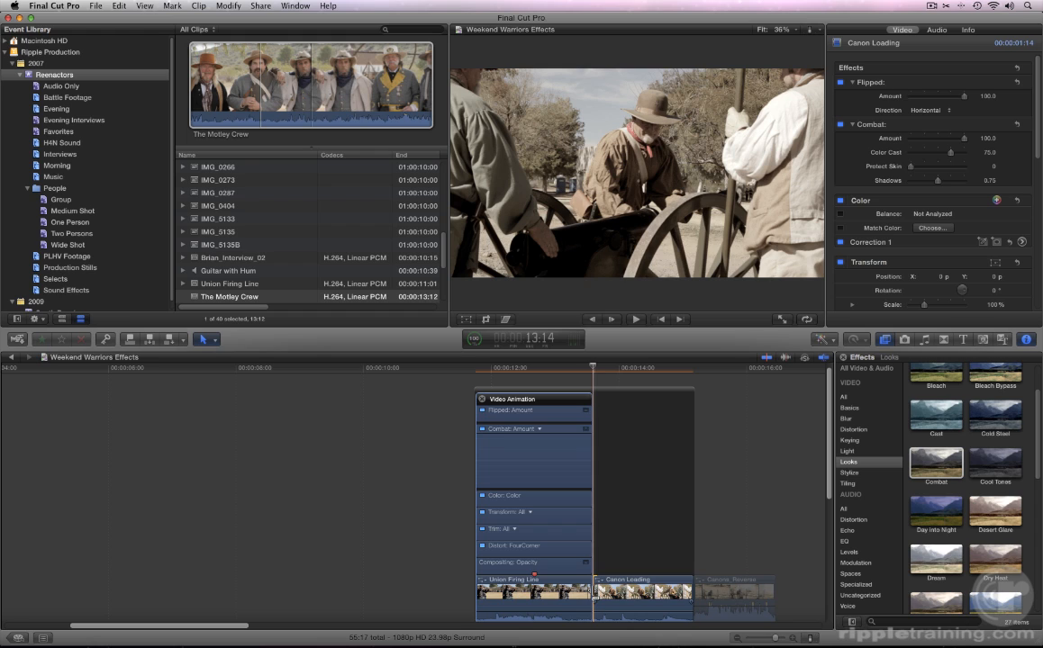
pyautogui.press('super+t')
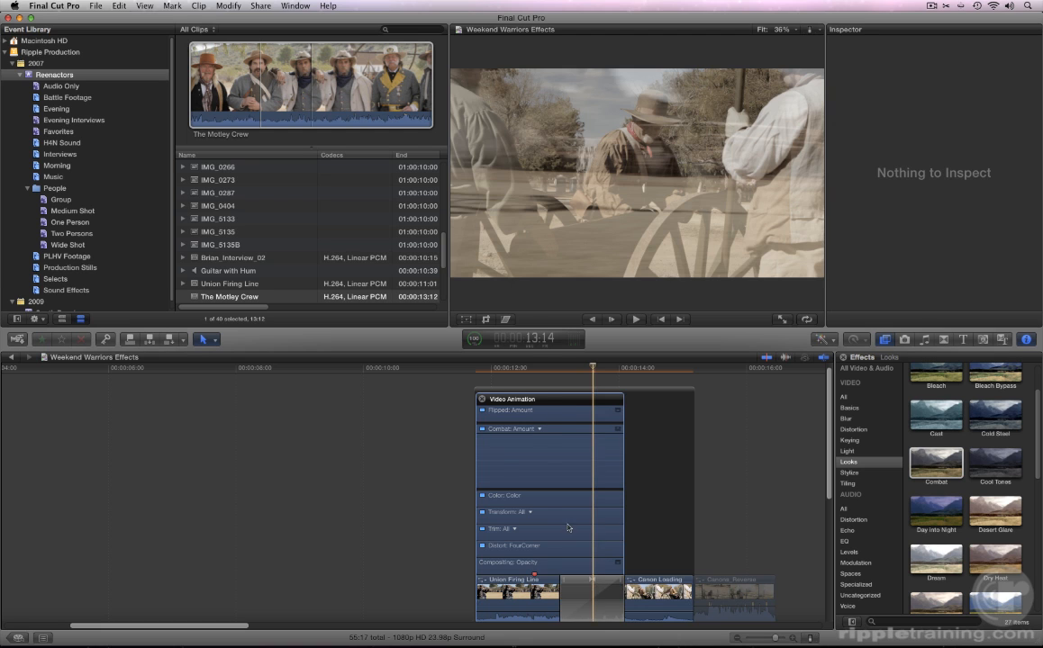
pyautogui.click(443, 478)
pyautogui.hscroll(2, 441, 468)
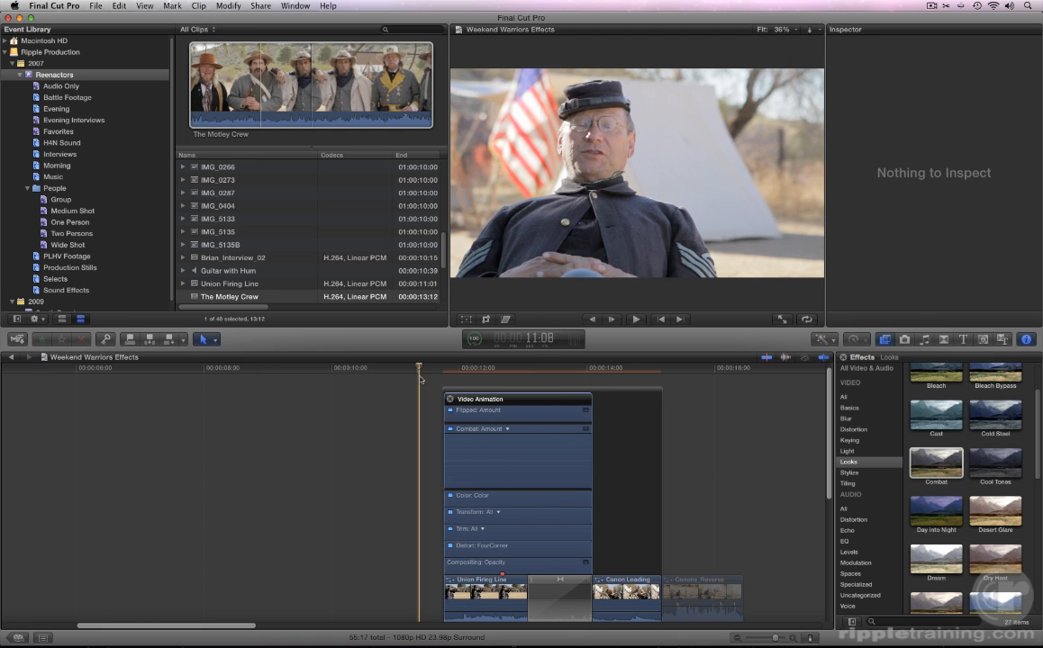
pyautogui.press('space')
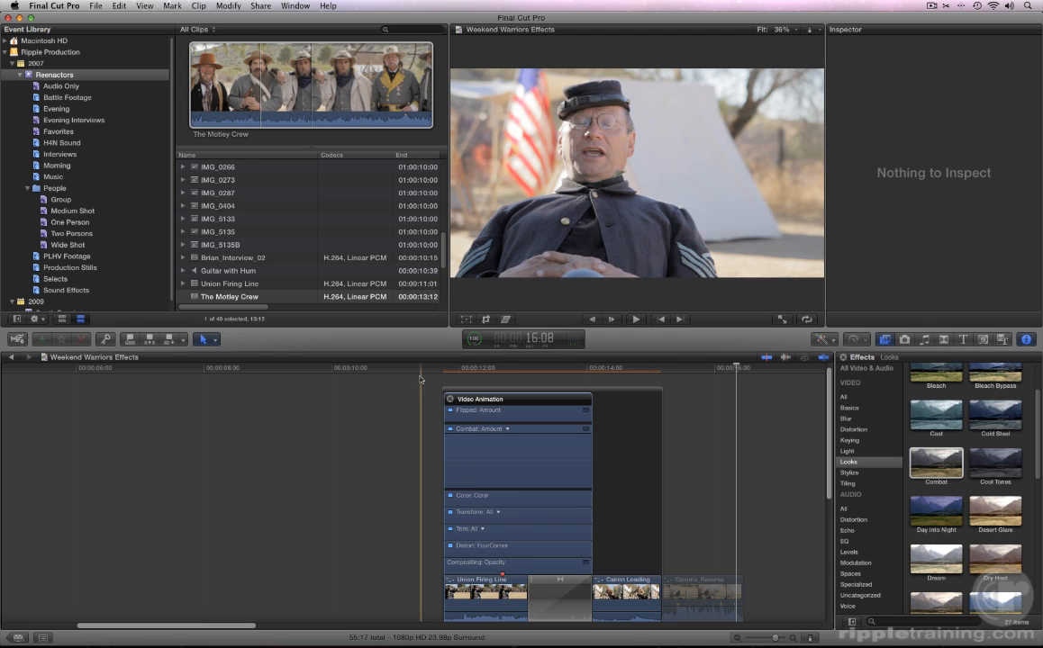
# Delete the cross dissolve between Union Firing Line and Canon Loading and close the video animation display
pyautogui.click(549, 587)
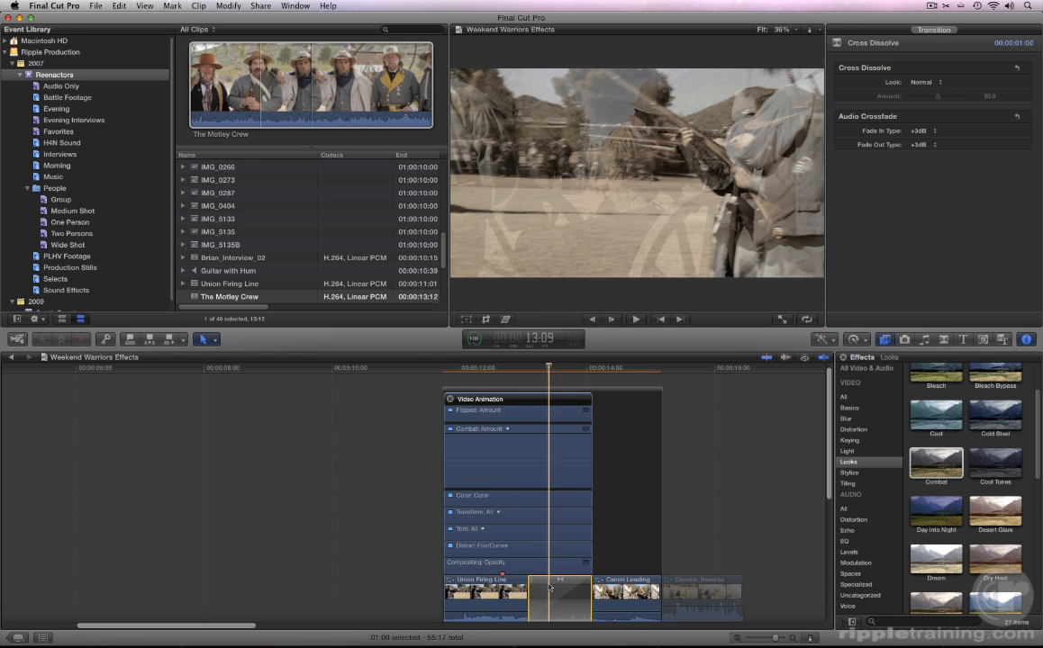
pyautogui.press('Delete')
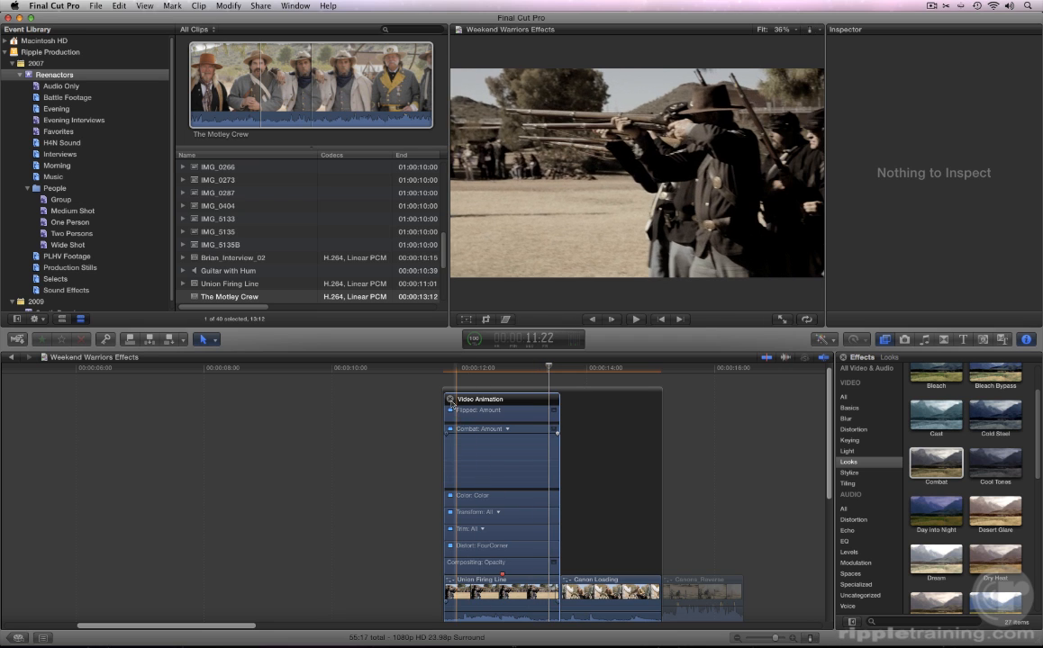
pyautogui.click(450, 399)
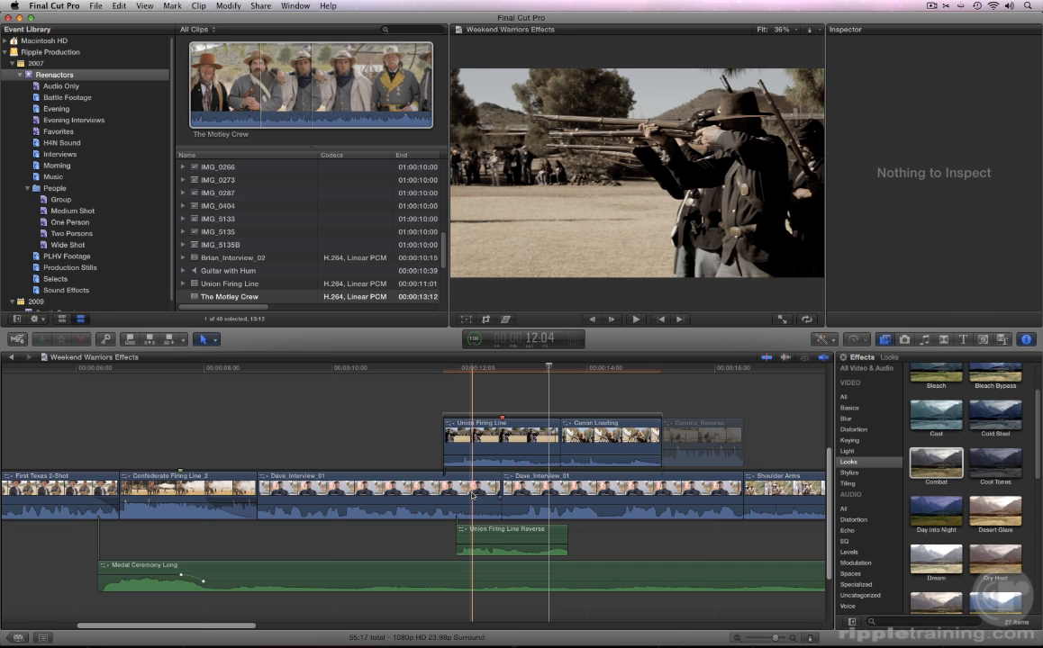
# Locate The Motley Crew clip near the end of the timeline and play back that section
pyautogui.press('End')
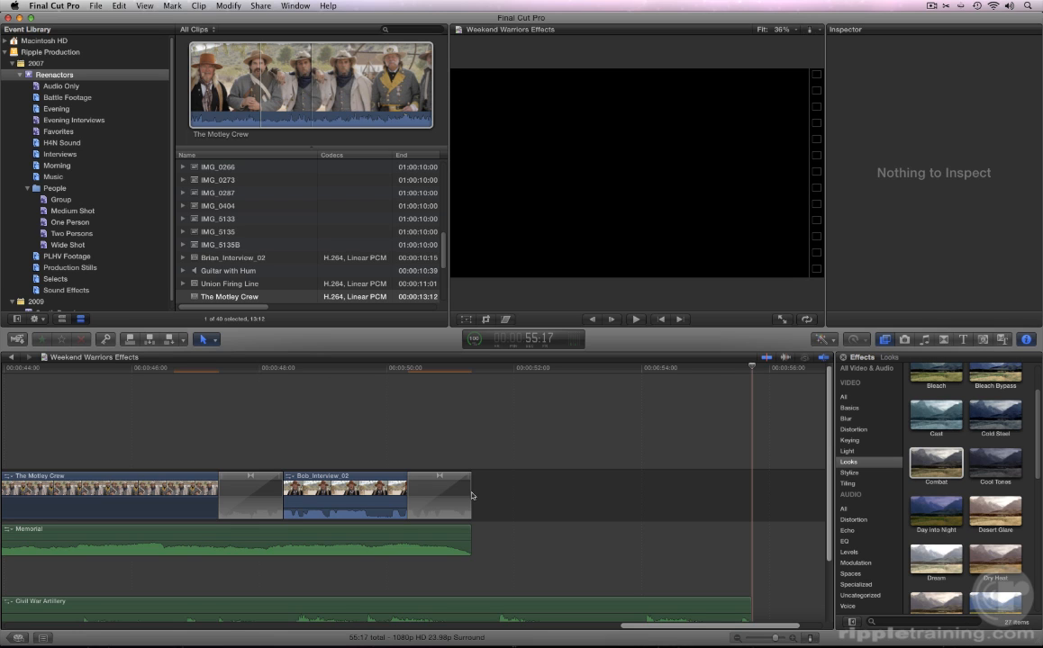
pyautogui.hscroll(-3, 472, 496)
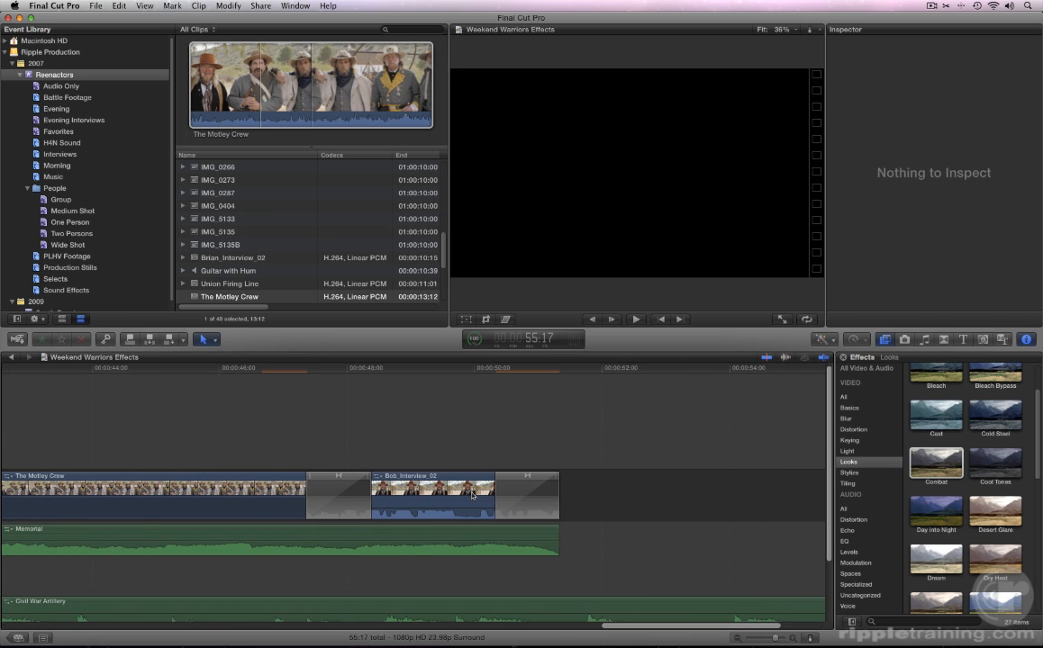
pyautogui.hscroll(-10, 472, 495)
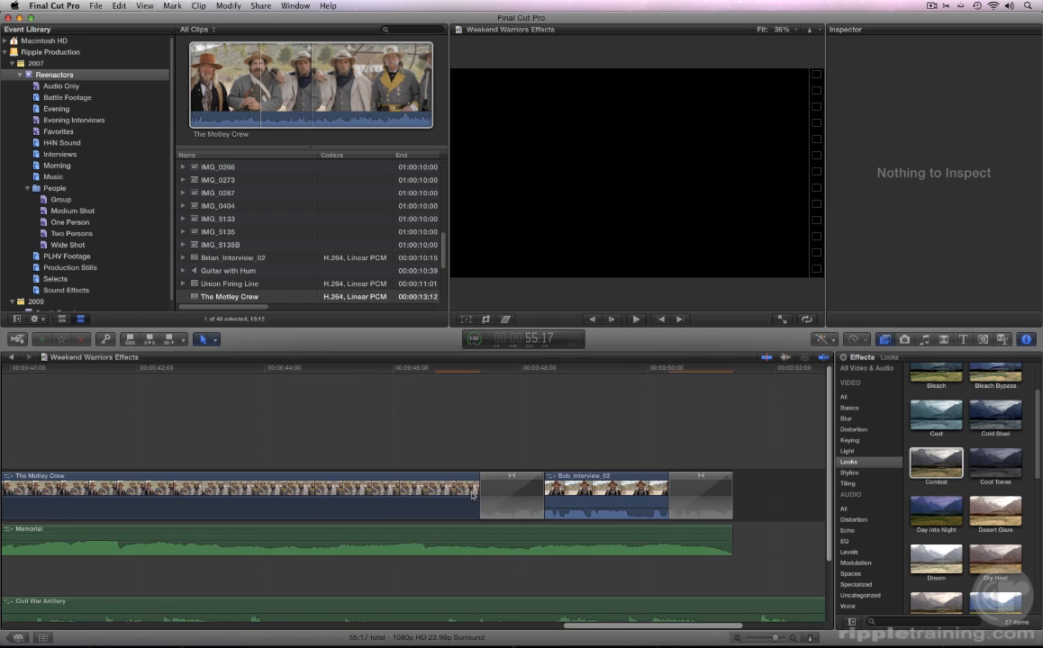
pyautogui.hscroll(-3, 472, 496)
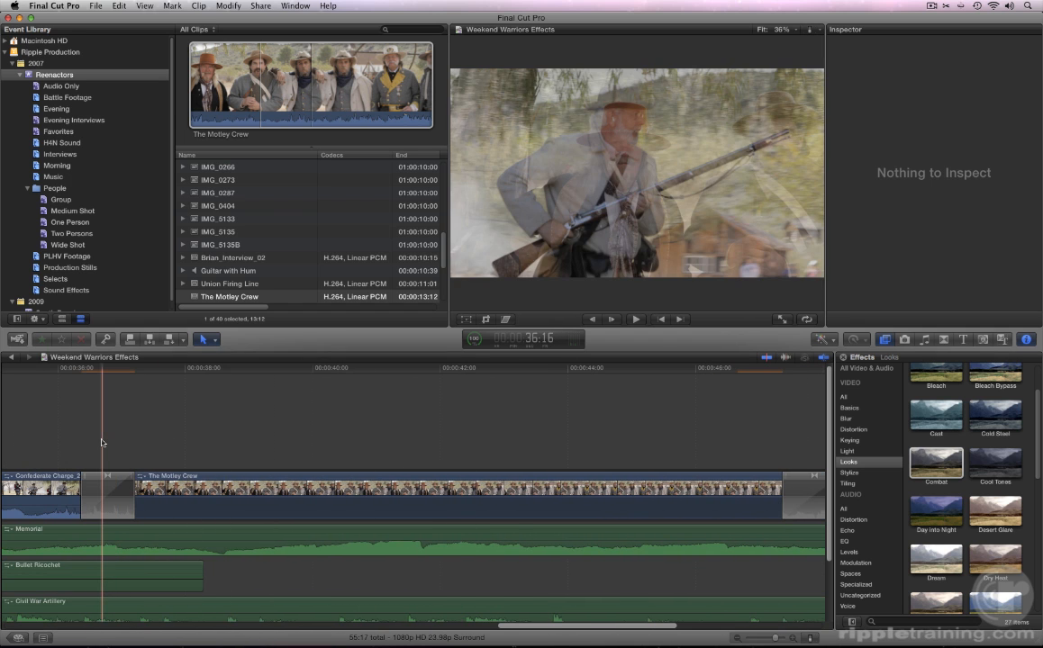
pyautogui.press('space')
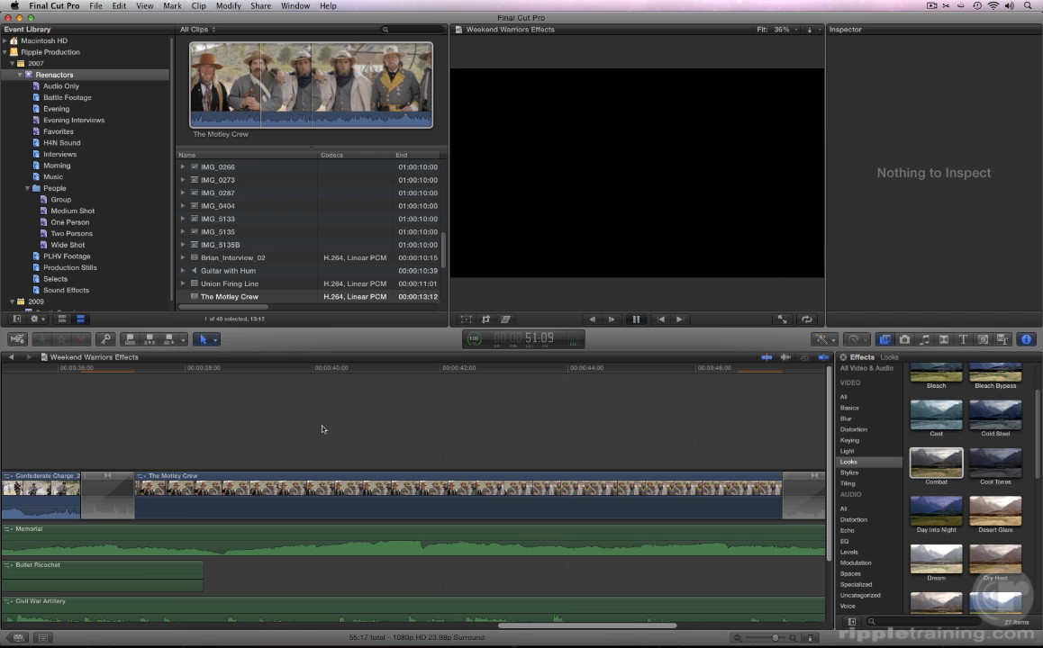
pyautogui.press('space')
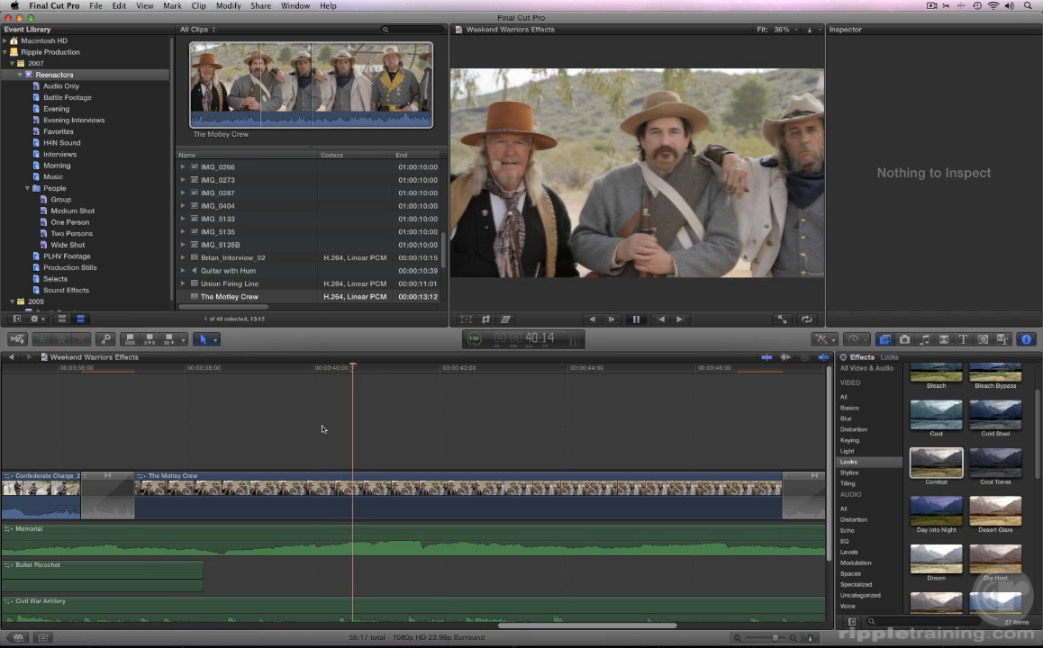
# Stop playback, find the Old World effect among all video effects by searching "old", and apply it to The Motley Crew clip
pyautogui.press('space')
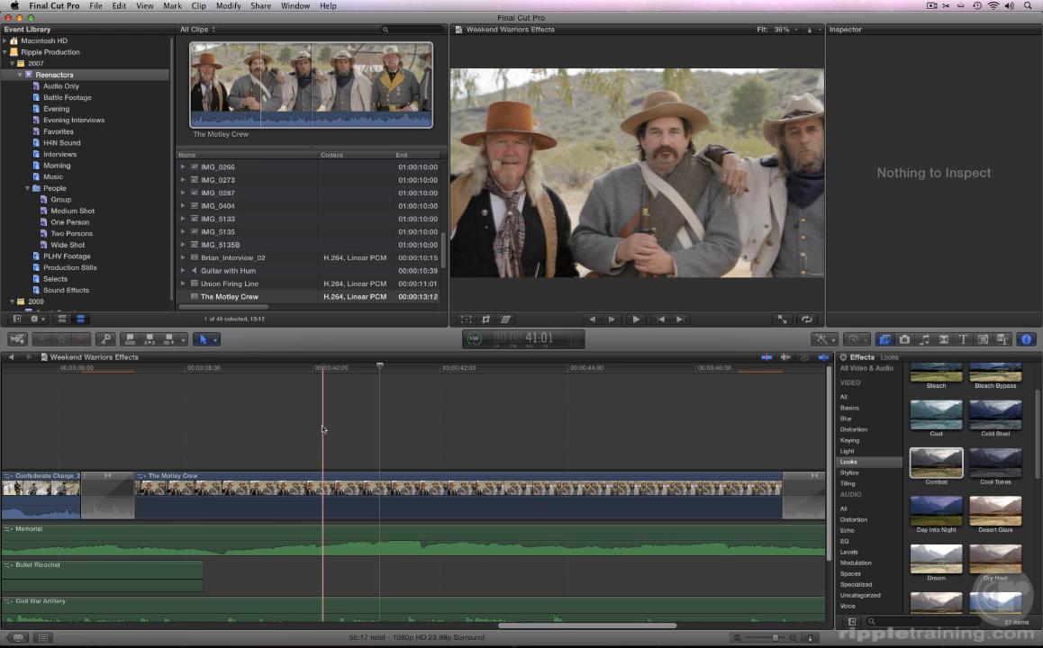
pyautogui.click(344, 505)
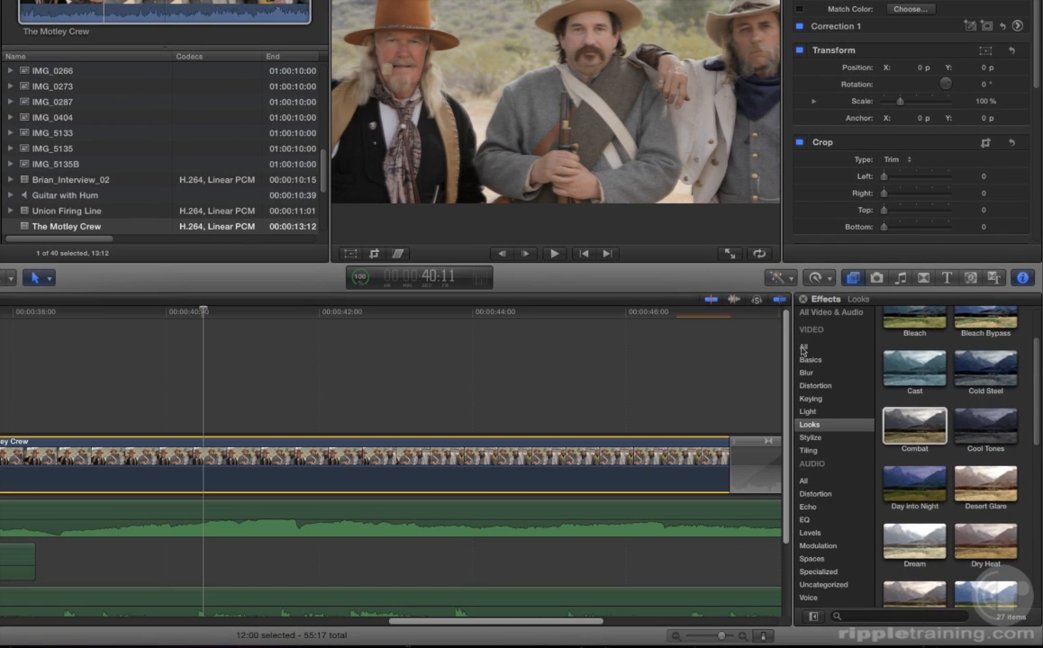
pyautogui.click(804, 349)
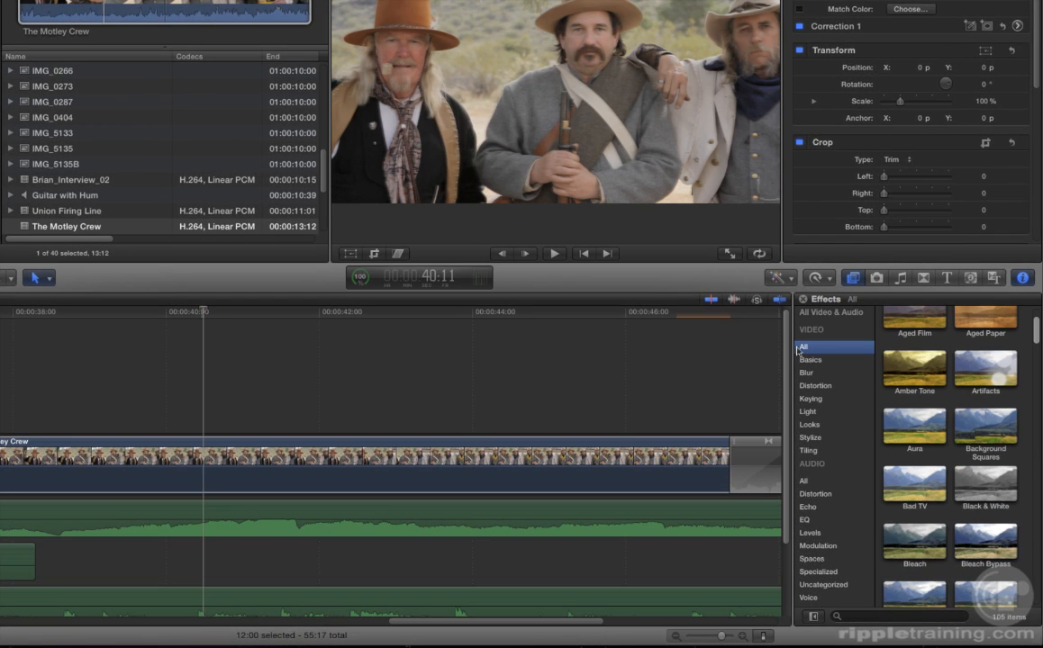
pyautogui.click(854, 617)
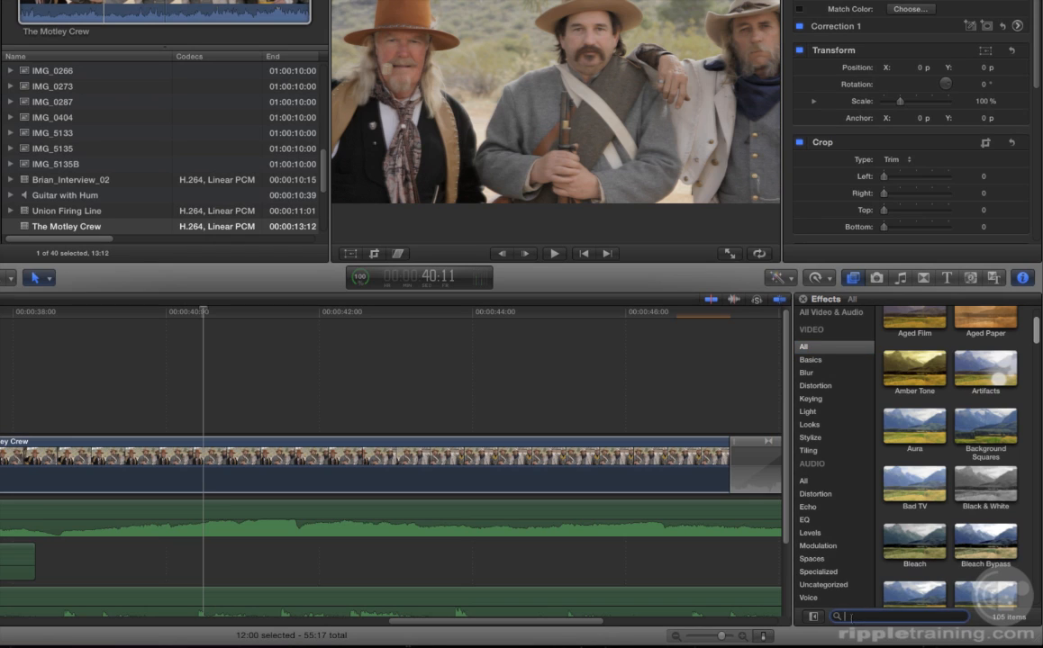
pyautogui.write('old')
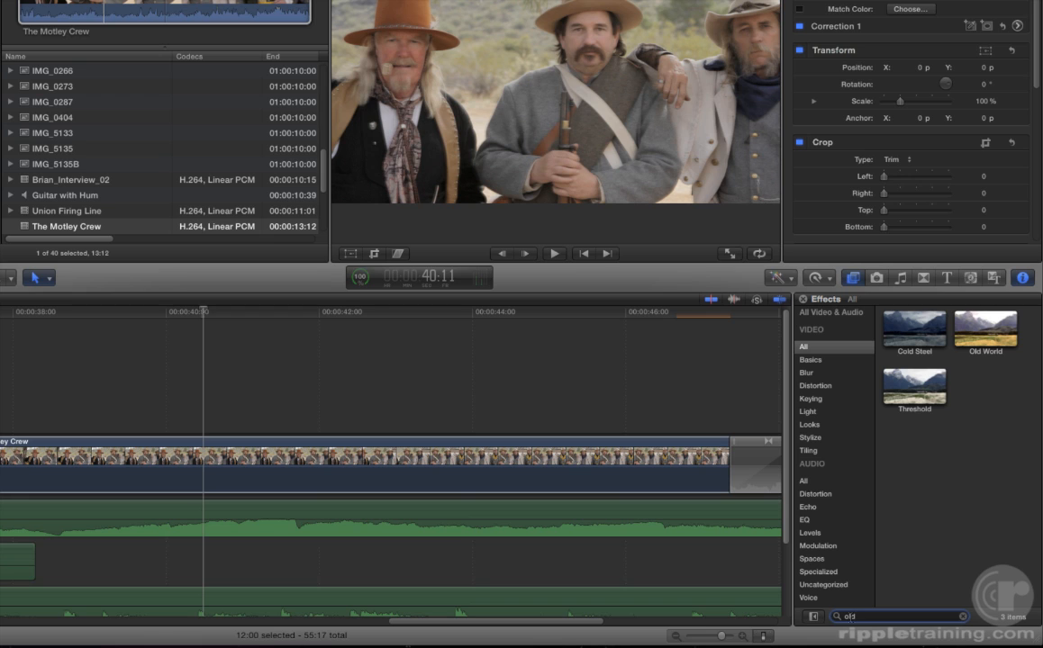
pyautogui.click(984, 337)
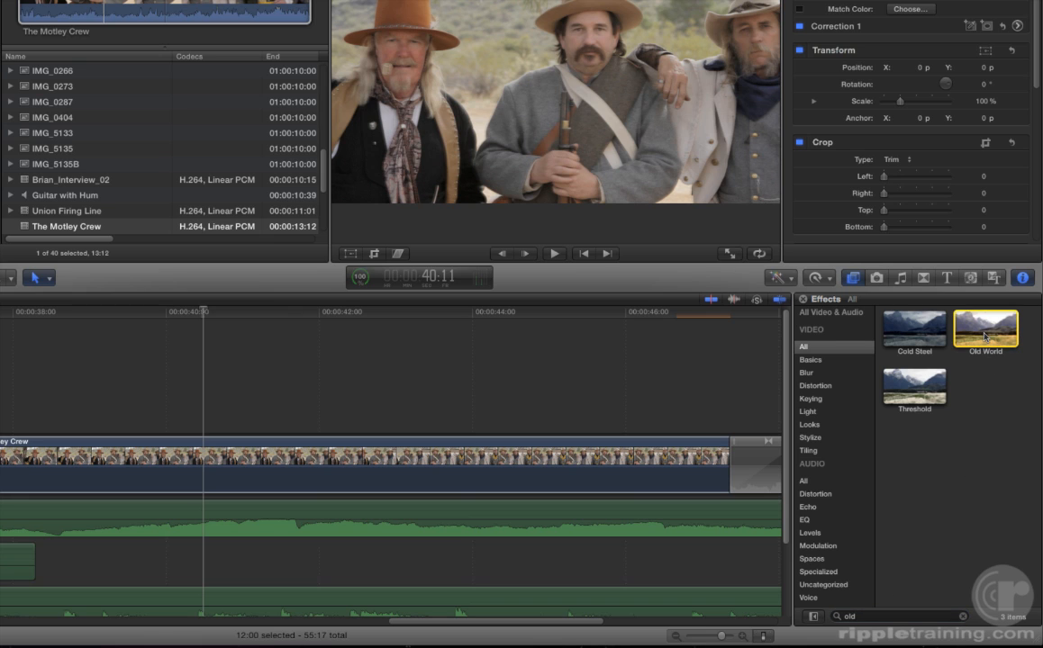
pyautogui.doubleClick(985, 337)
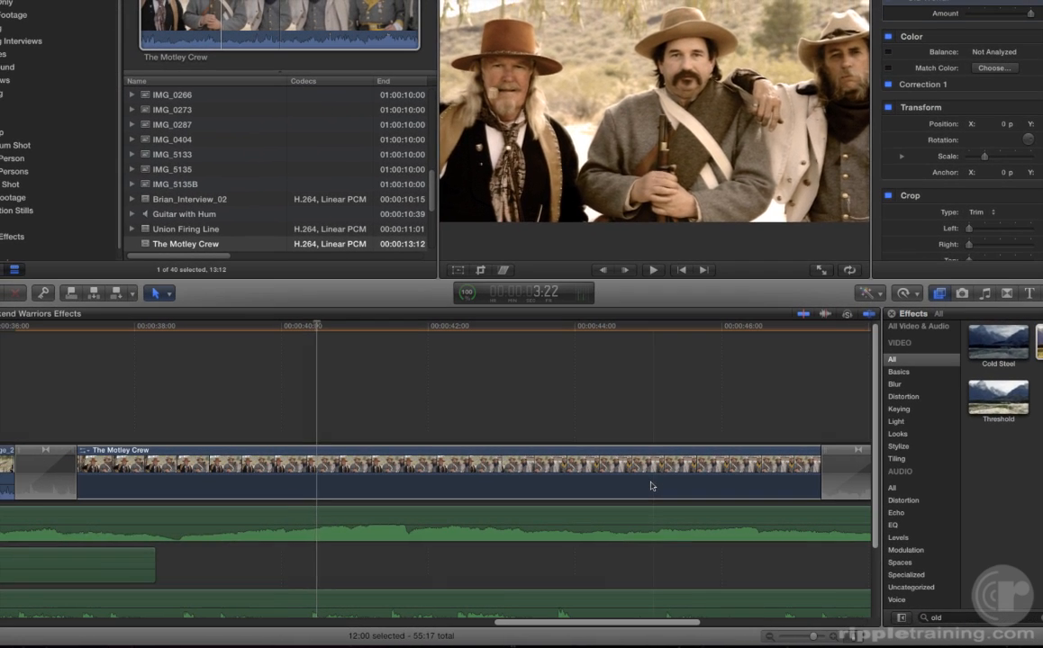
# Show The Motley Crew clip's retiming segments and mark the start of the last Hold segment at 44:02
pyautogui.click(651, 487)
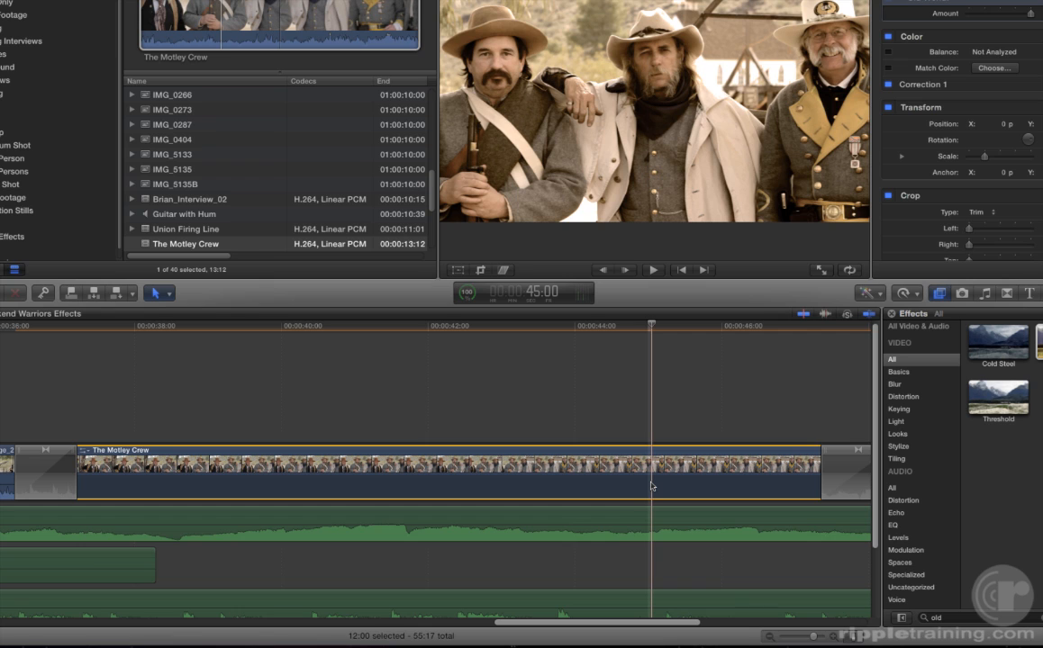
pyautogui.press('super+r')
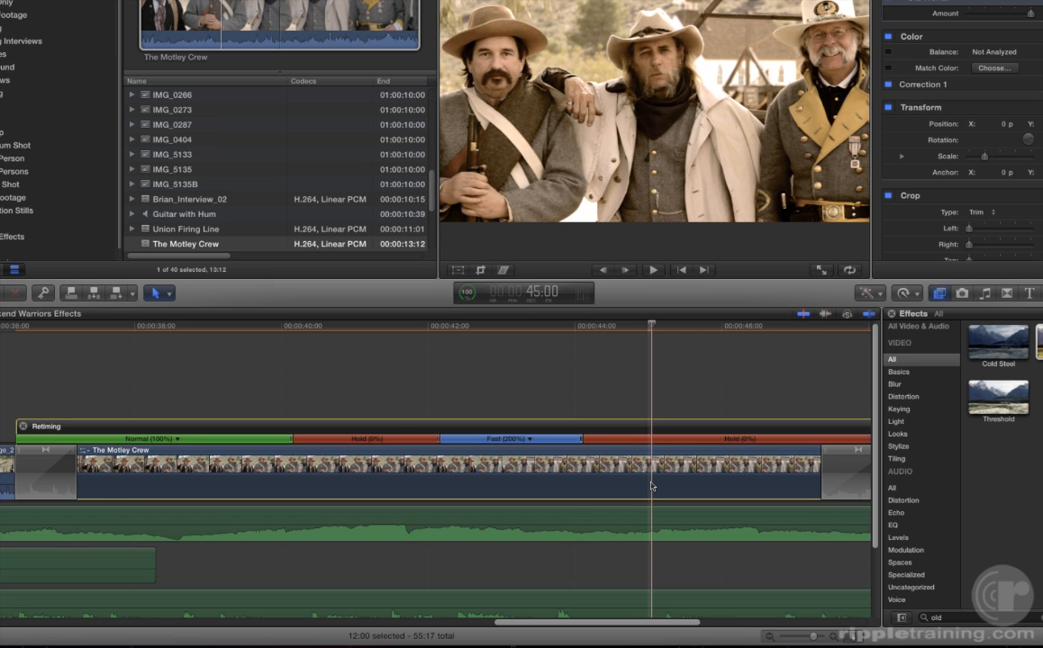
pyautogui.click(582, 413)
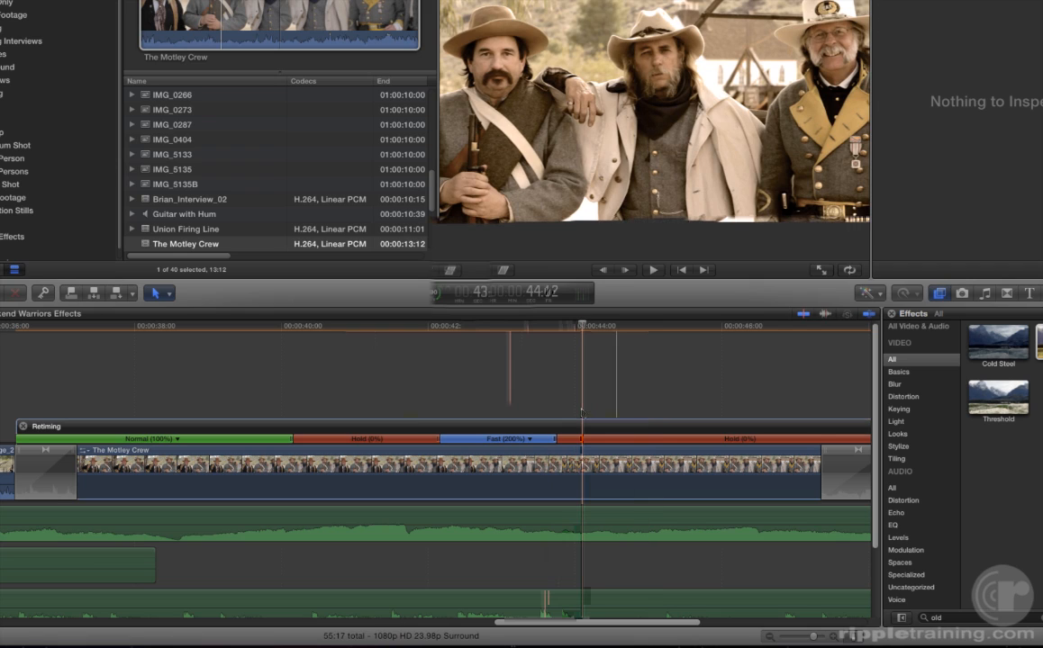
# Show The Motley Crew clip's video animation, expand the Old World Amount graph, and lower its level to 0
pyautogui.hotkey('ctrl', 'v')
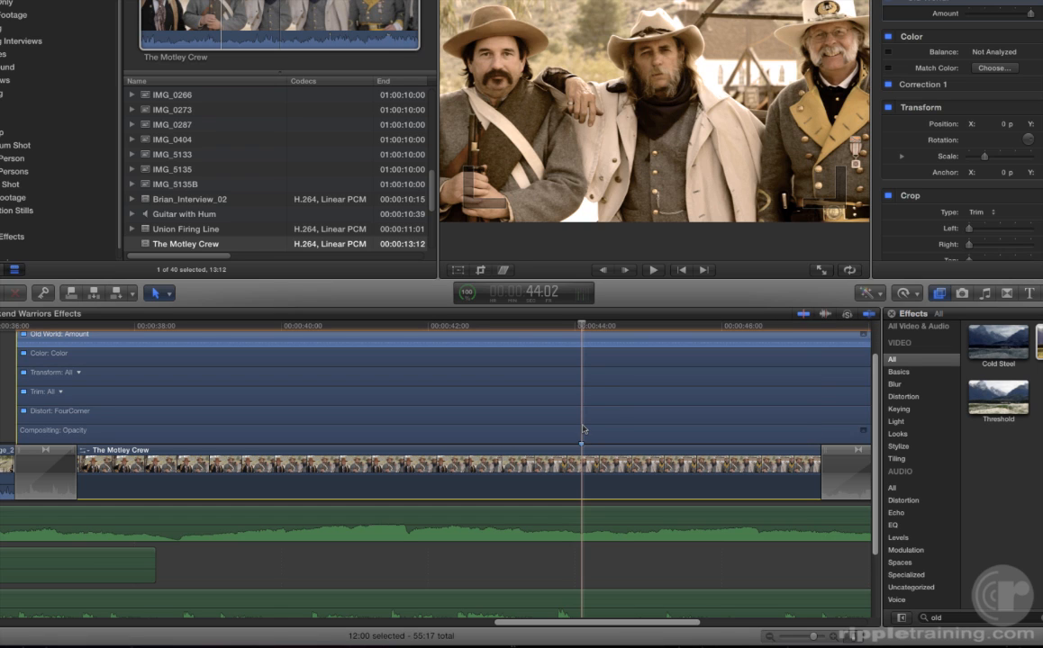
pyautogui.scroll(3, 582, 429)
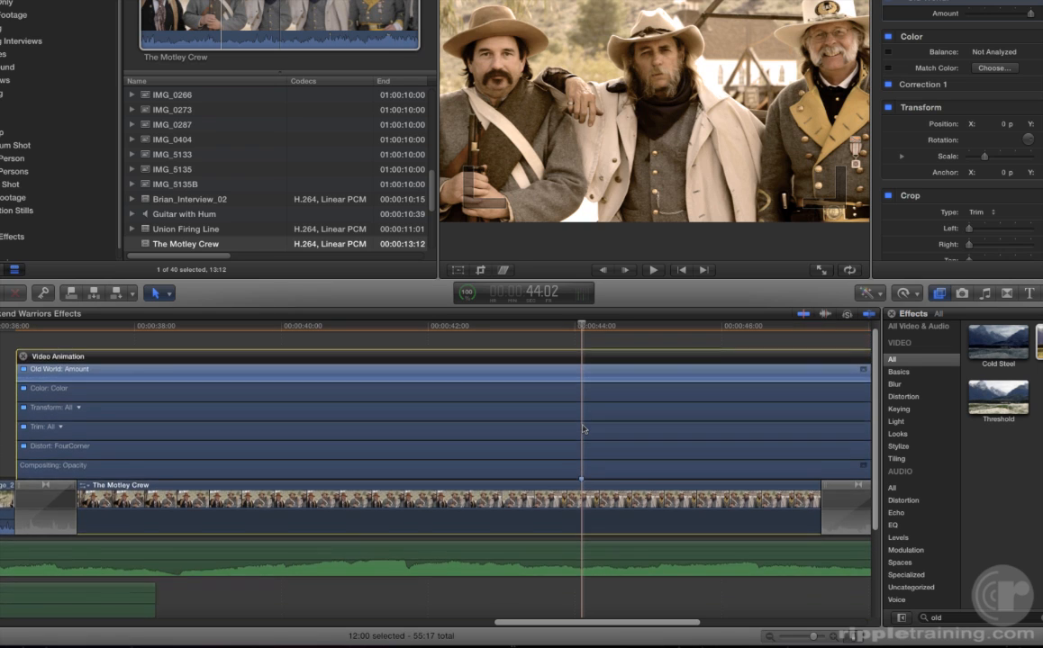
pyautogui.doubleClick(584, 374)
pyautogui.scroll(4, 583, 374)
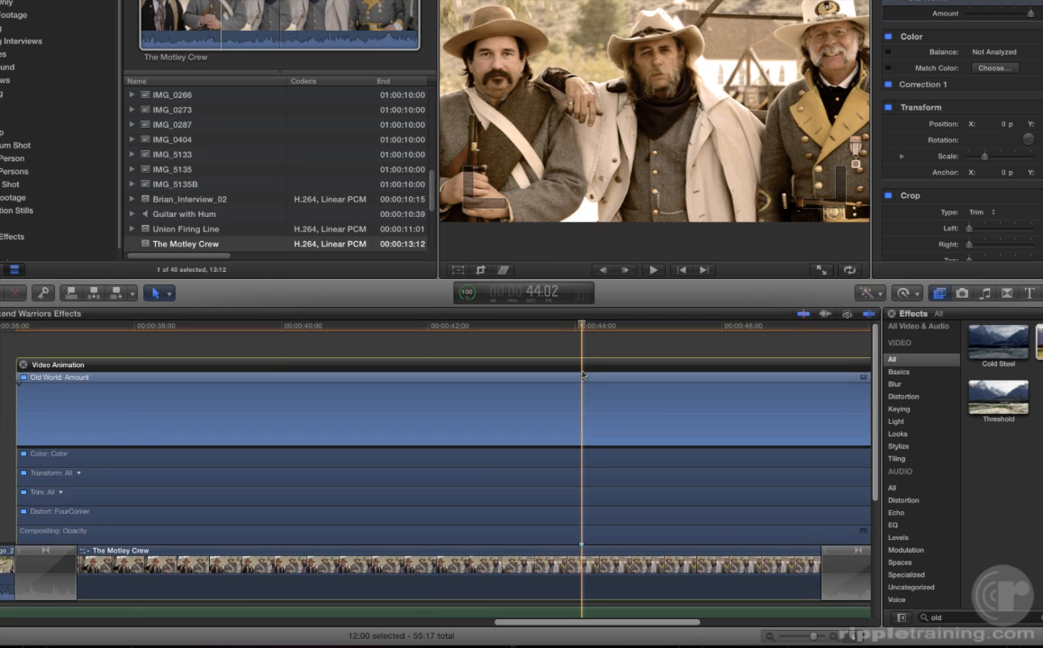
pyautogui.moveTo(574, 385)
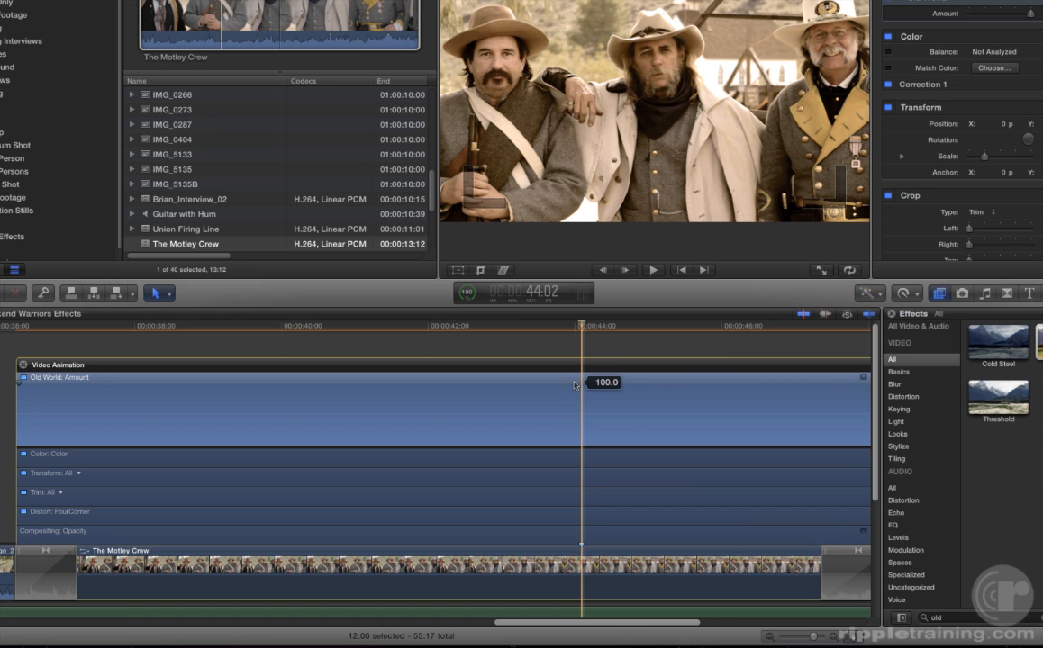
pyautogui.moveTo(575, 384); pyautogui.dragTo(568, 454)
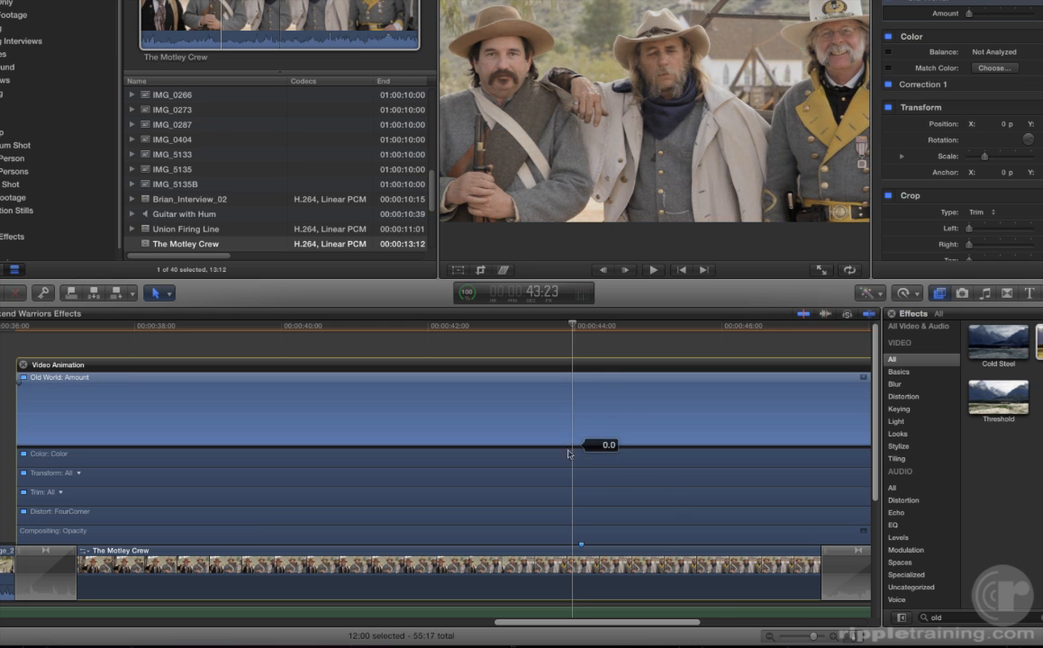
# Raise the Old World Amount to 50 across the range from the 44:02 marker to the clip's end, and play it back
pyautogui.hscroll(5, 570, 434)
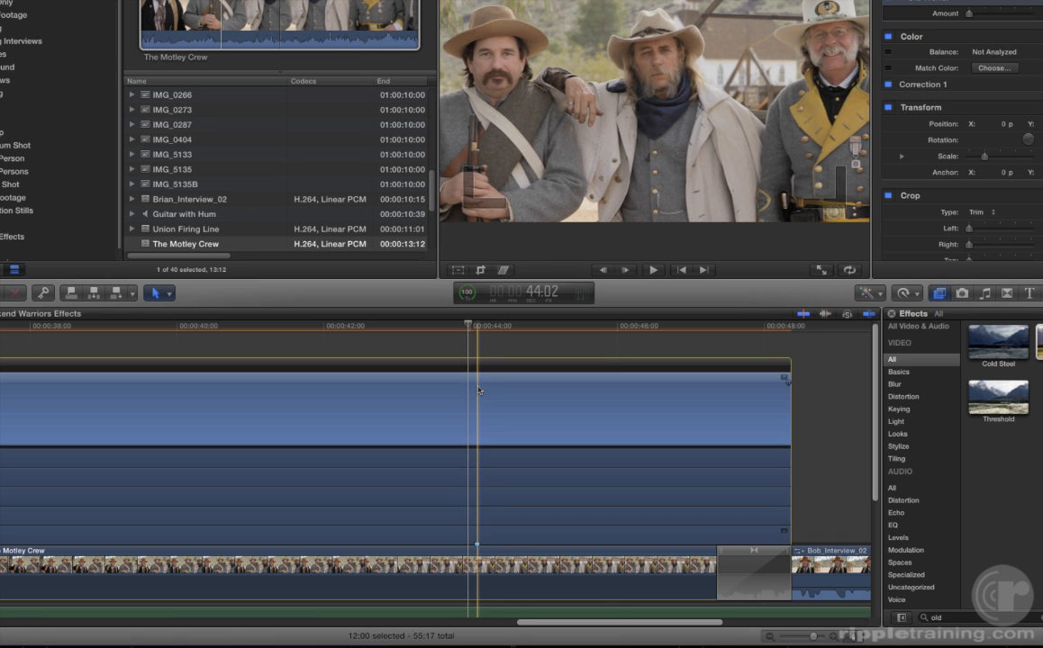
pyautogui.moveTo(479, 390); pyautogui.dragTo(788, 402)
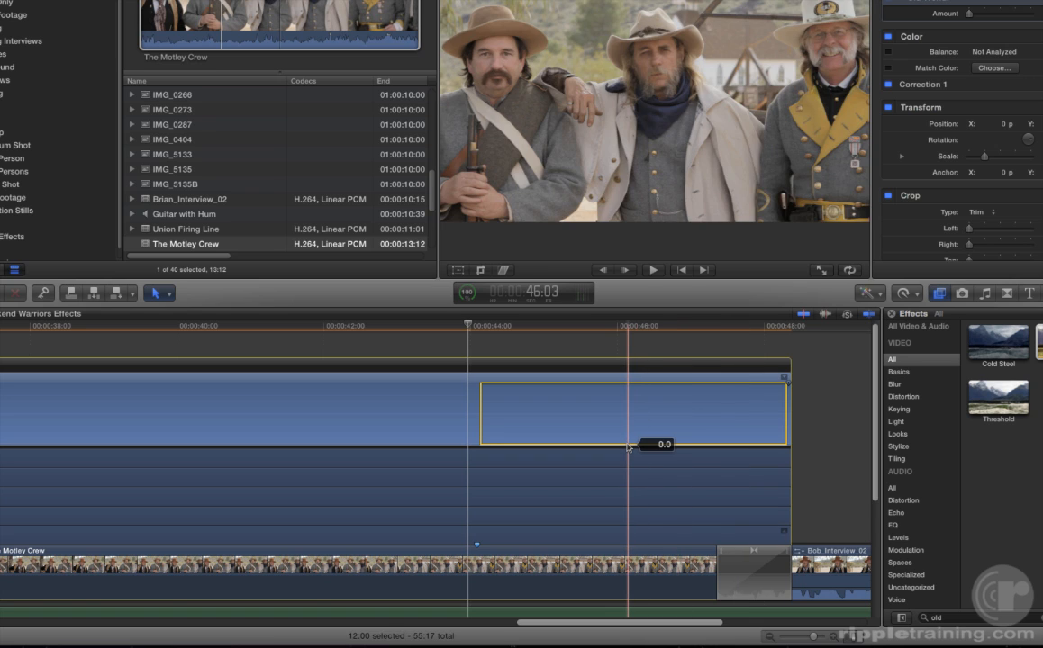
pyautogui.moveTo(628, 448); pyautogui.dragTo(626, 415)
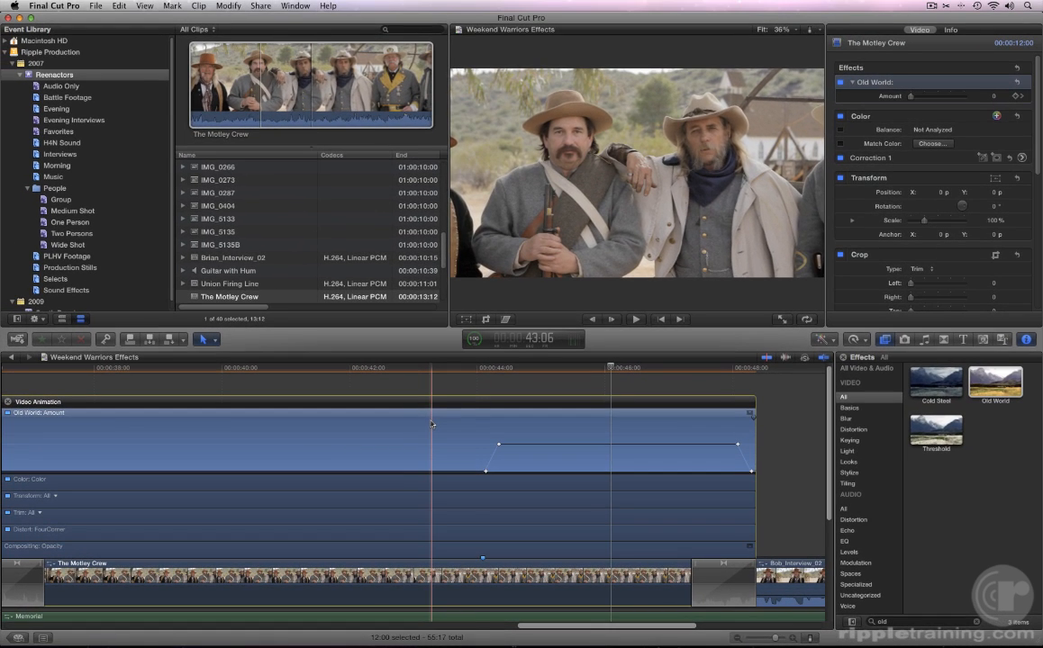
pyautogui.press('space')
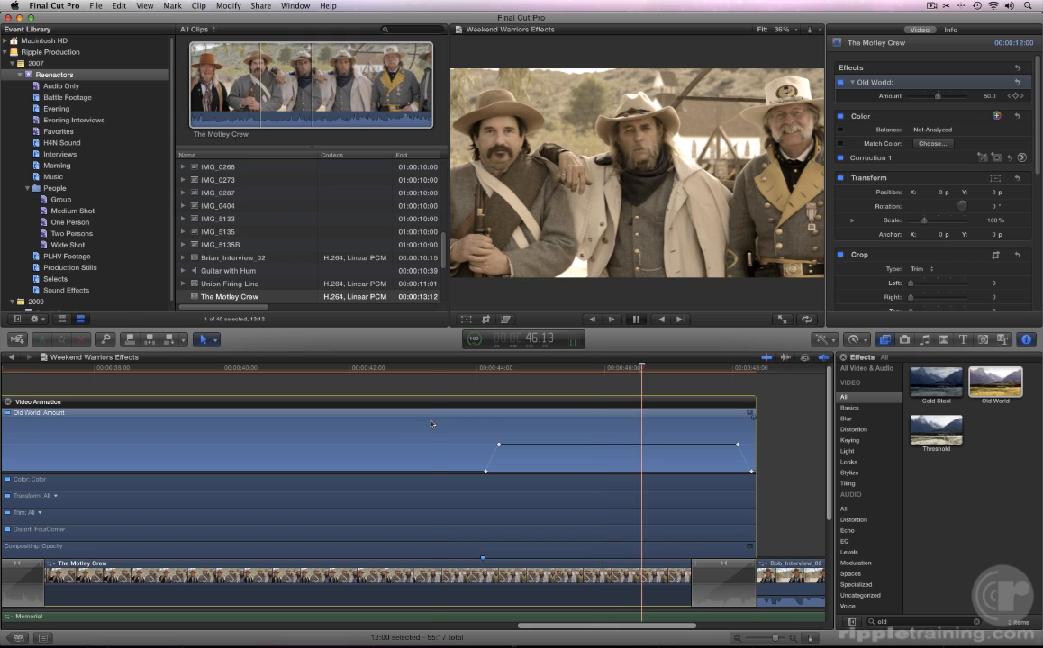
pyautogui.press('space')
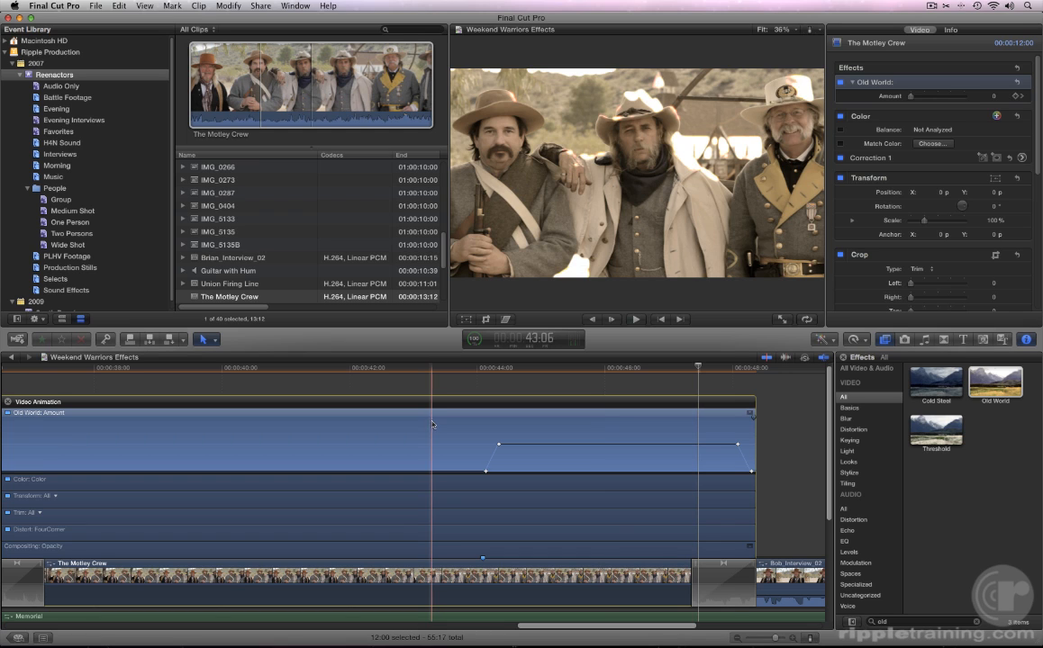
# Move the second Old World Amount keyframe to 44:22 for a slower ramp, and play it back from 43:09
pyautogui.click(498, 445)
pyautogui.moveTo(498, 444); pyautogui.dragTo(536, 445)
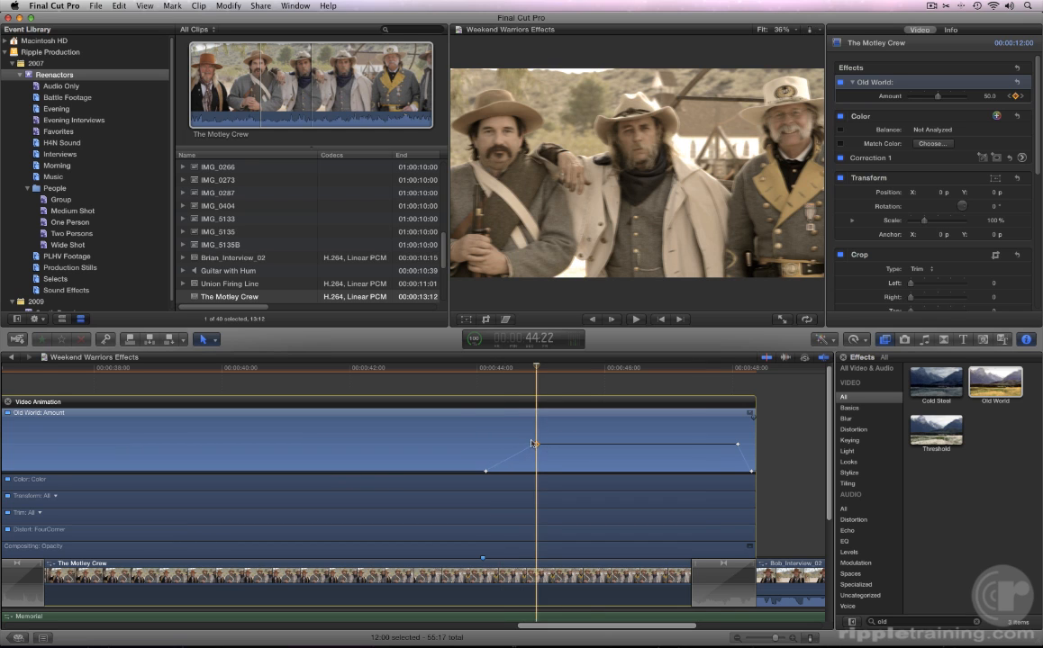
pyautogui.click(438, 393)
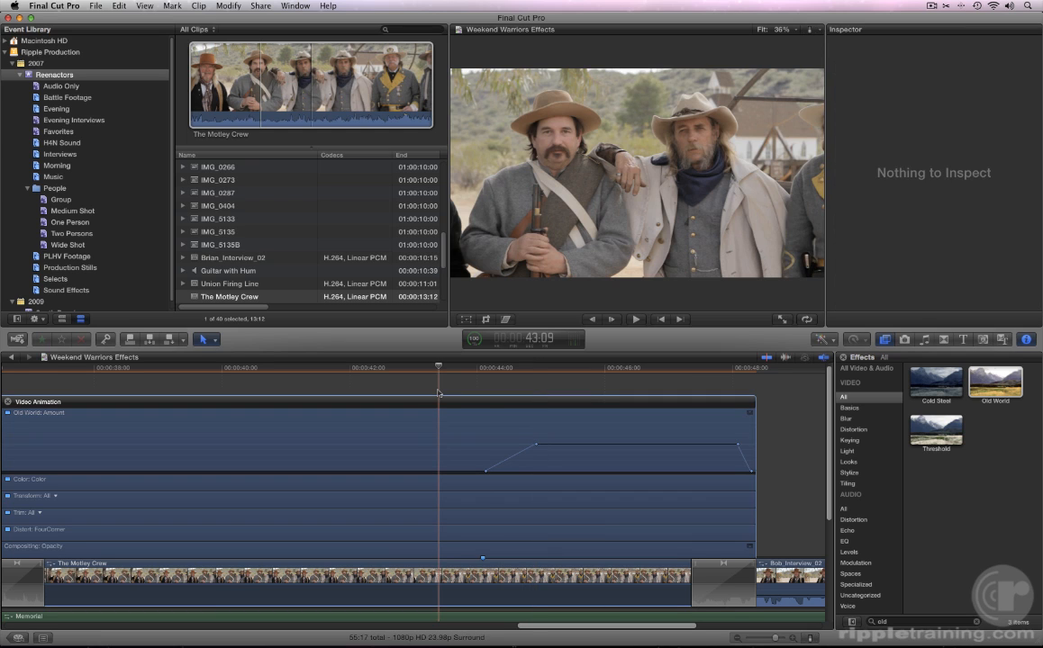
pyautogui.press('space')
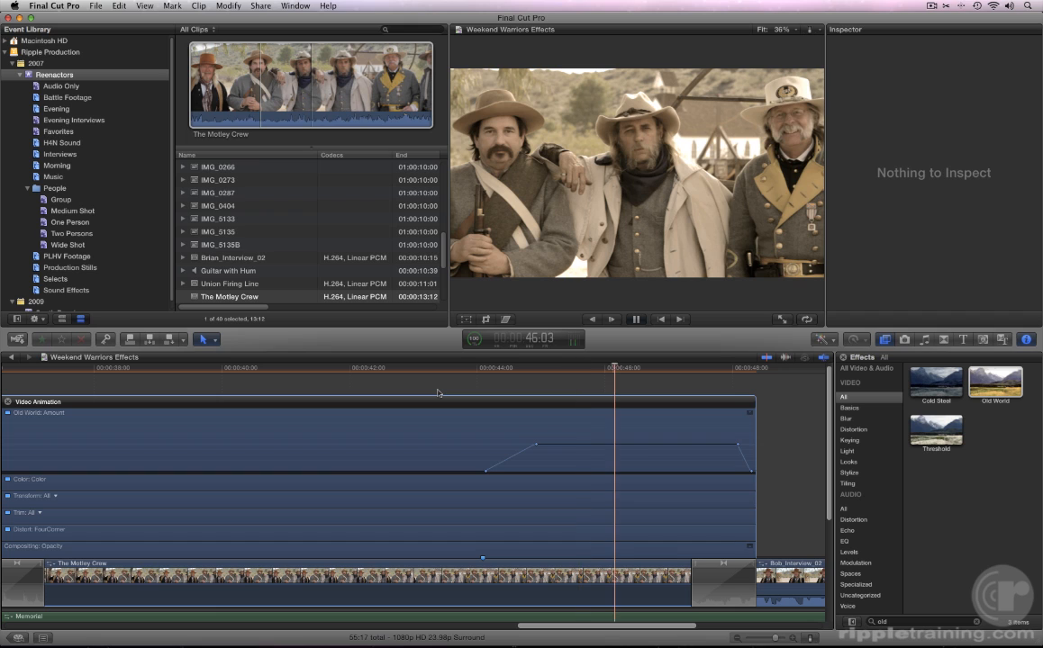
pyautogui.press('space')
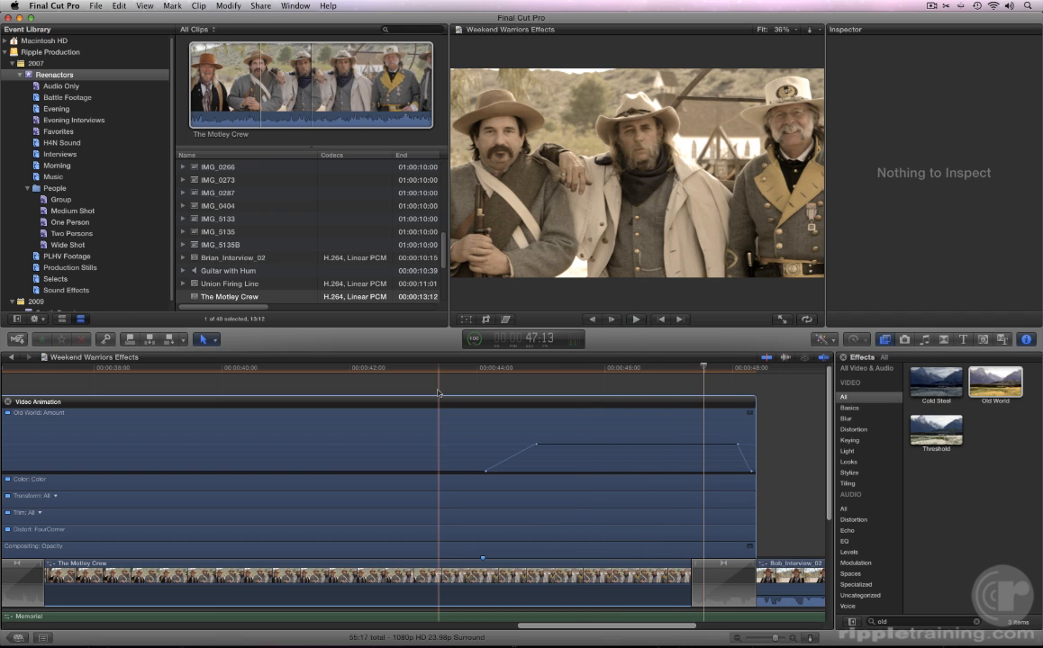
# Close The Motley Crew clip's video animation and replace the Bloom transition following the clip with a cross dissolve
pyautogui.click(438, 398)
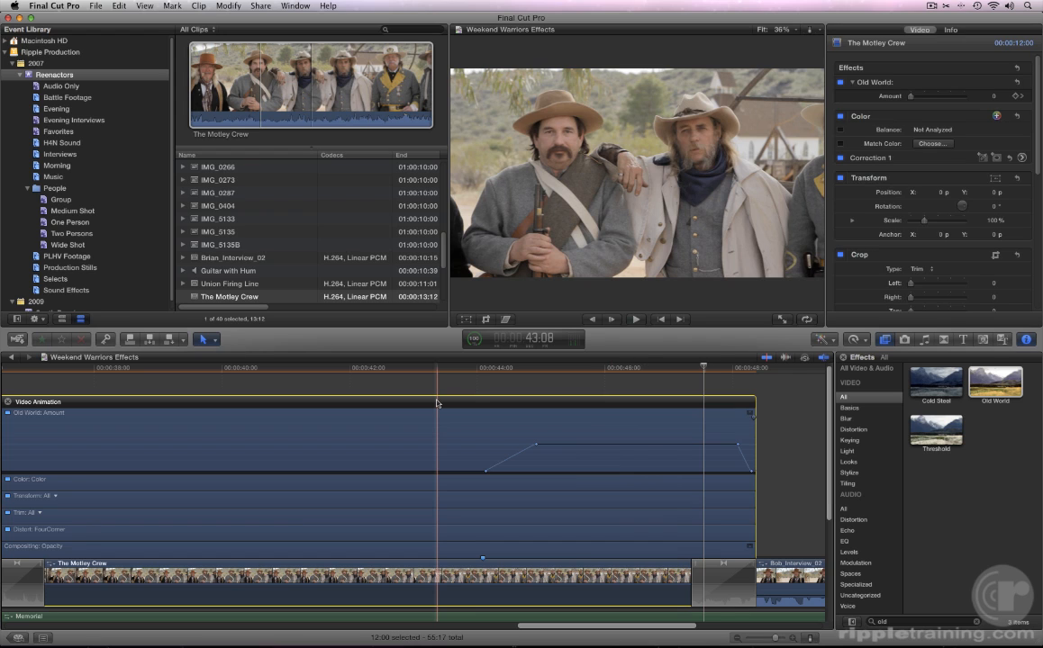
pyautogui.hotkey('ctrl', 'v')
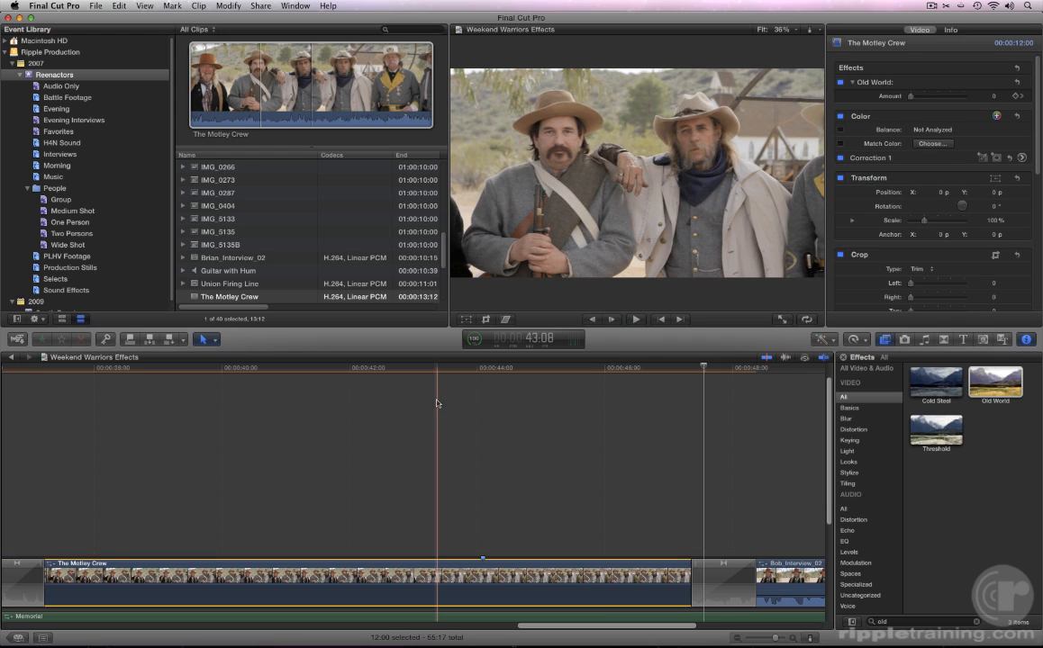
pyautogui.scroll(-5, 437, 403)
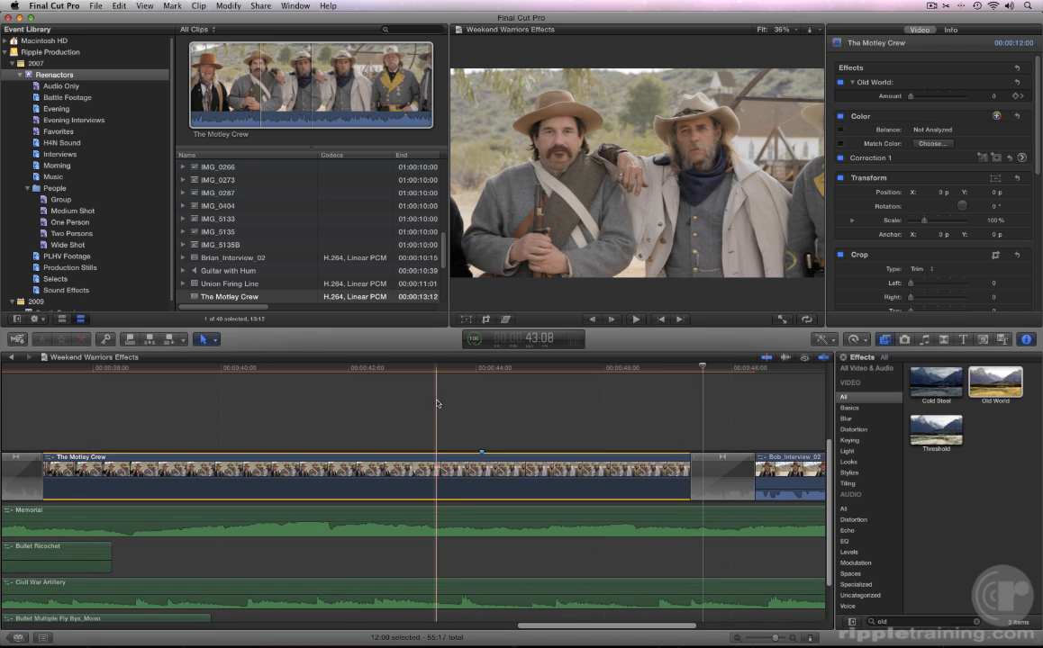
pyautogui.hscroll(3, 437, 403)
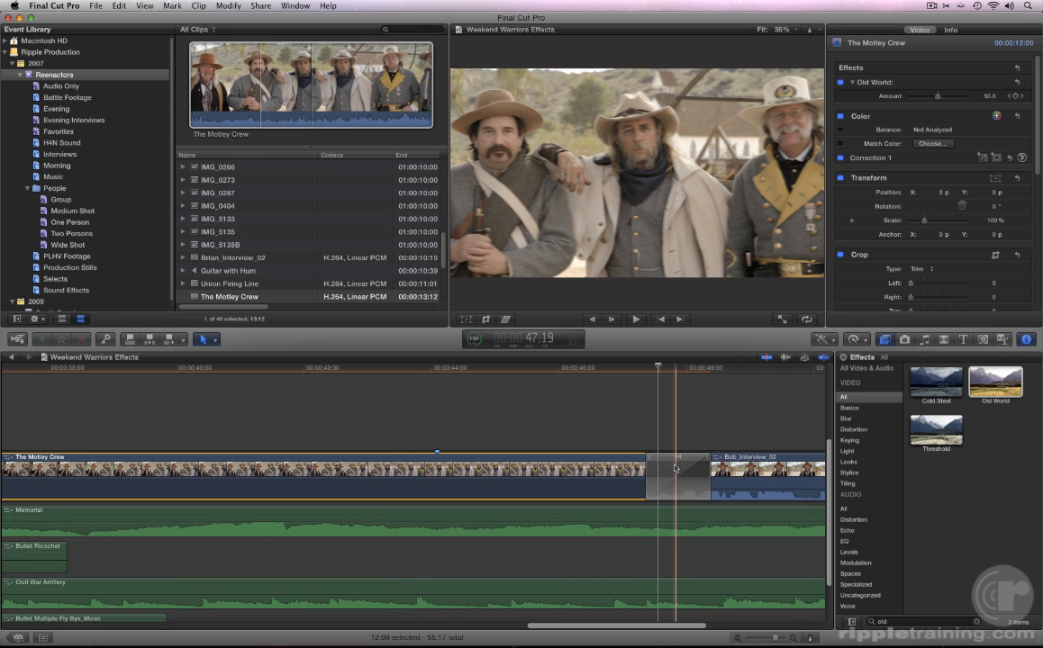
pyautogui.click(669, 469)
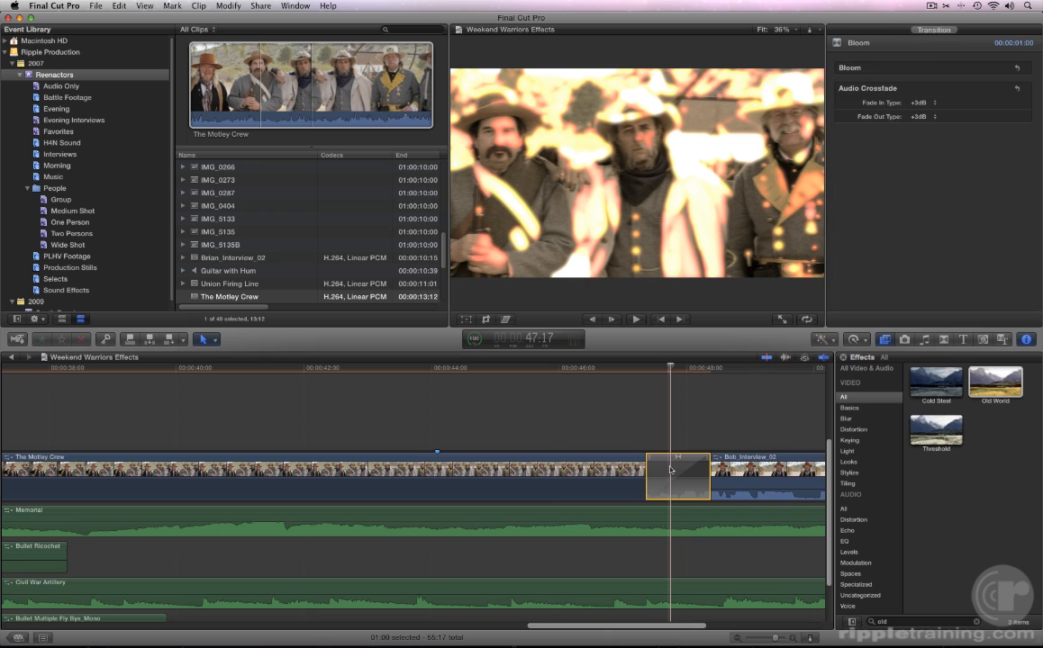
pyautogui.press('super+t')
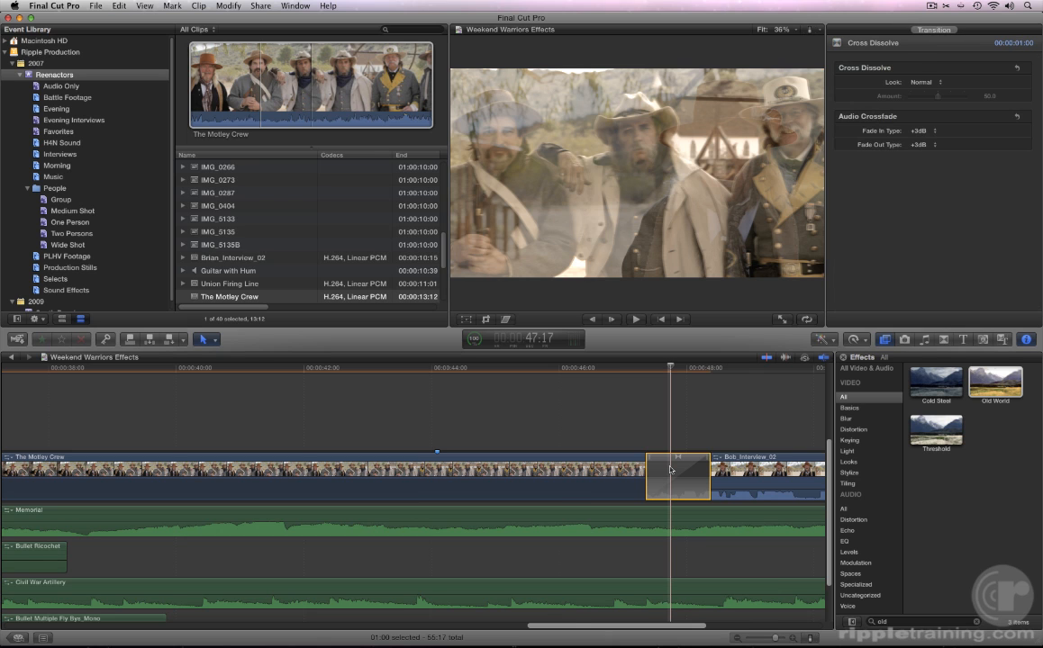
# Shorten the Fade To Color transition at the end of Bob_Interview_02 so that it starts at 50:13
pyautogui.hscroll(5, 670, 469)
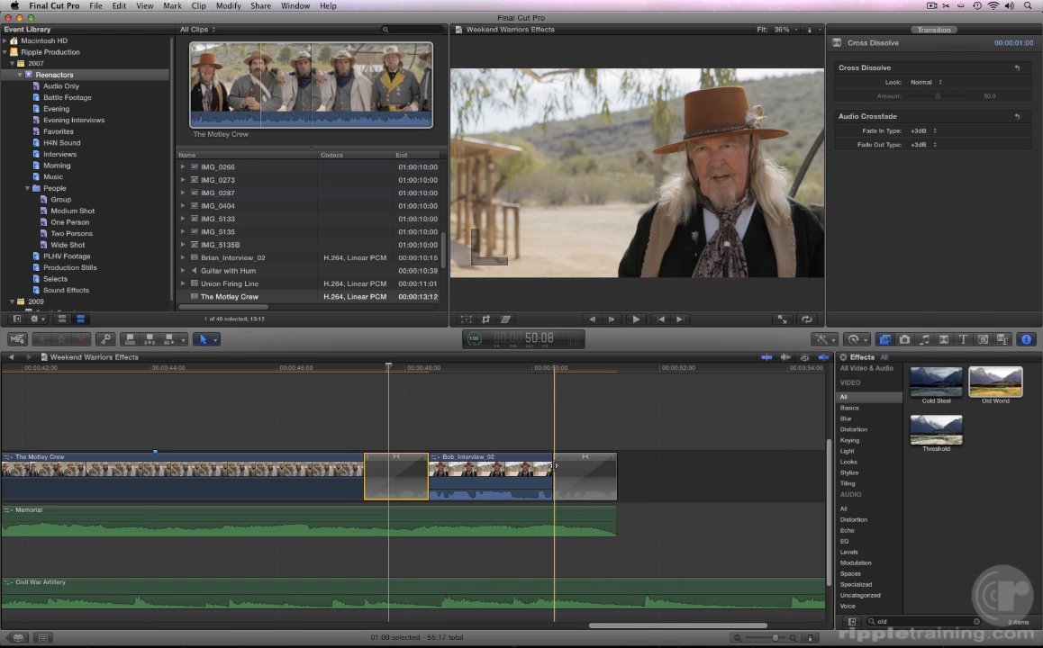
pyautogui.click(558, 466)
pyautogui.moveTo(557, 466); pyautogui.dragTo(566, 468)
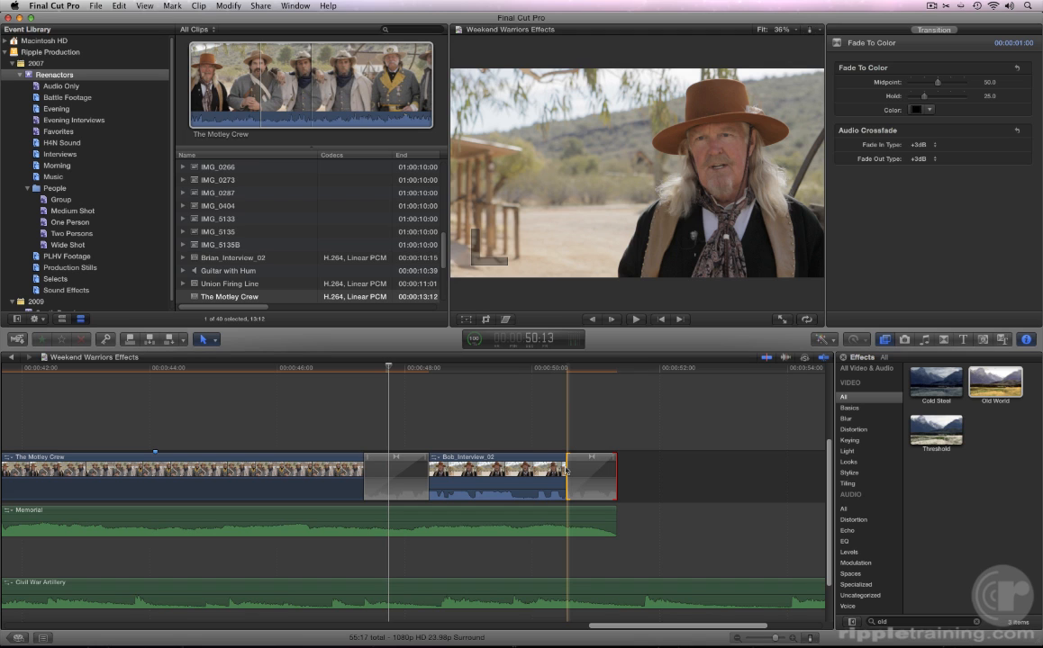
# Fit the whole project in the timeline and render all of its unrendered sections
pyautogui.hotkey('shift', 'z')
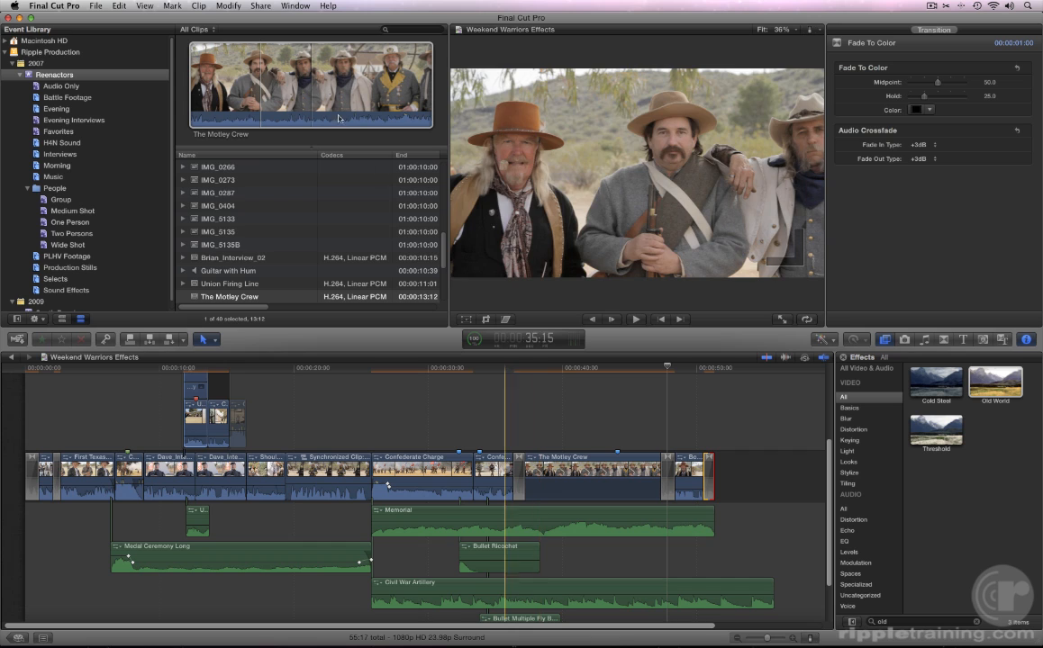
pyautogui.click(219, 6)
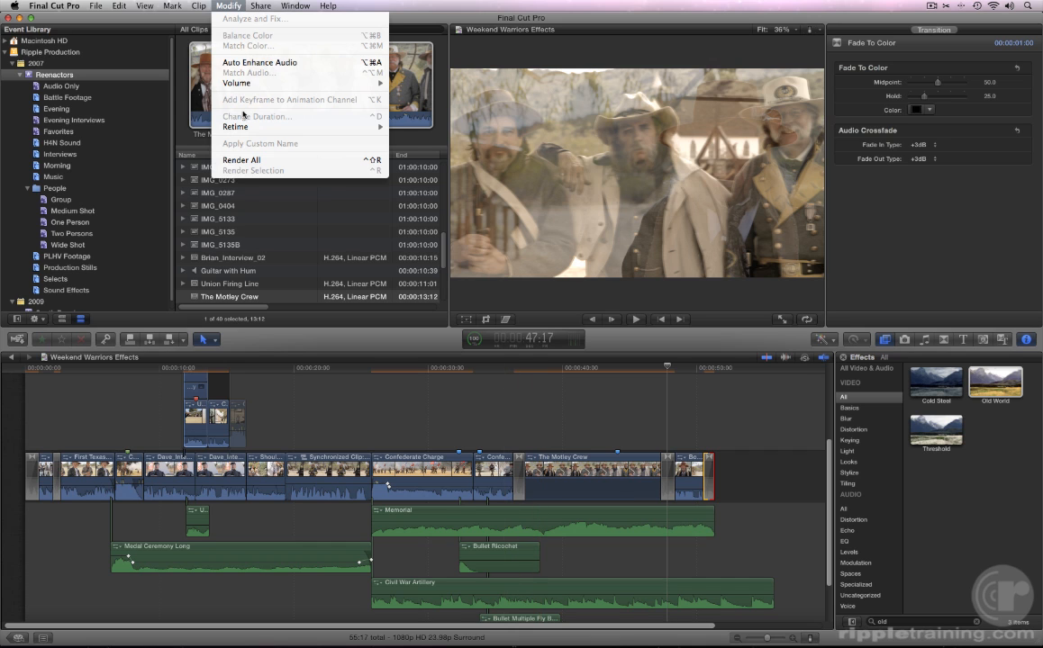
pyautogui.click(244, 160)
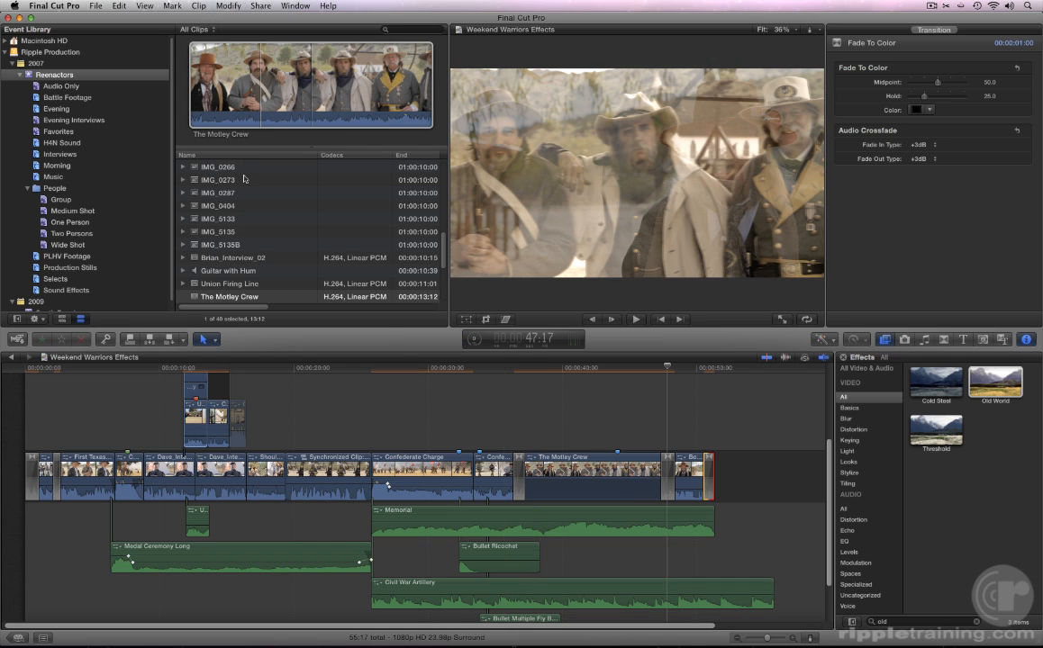